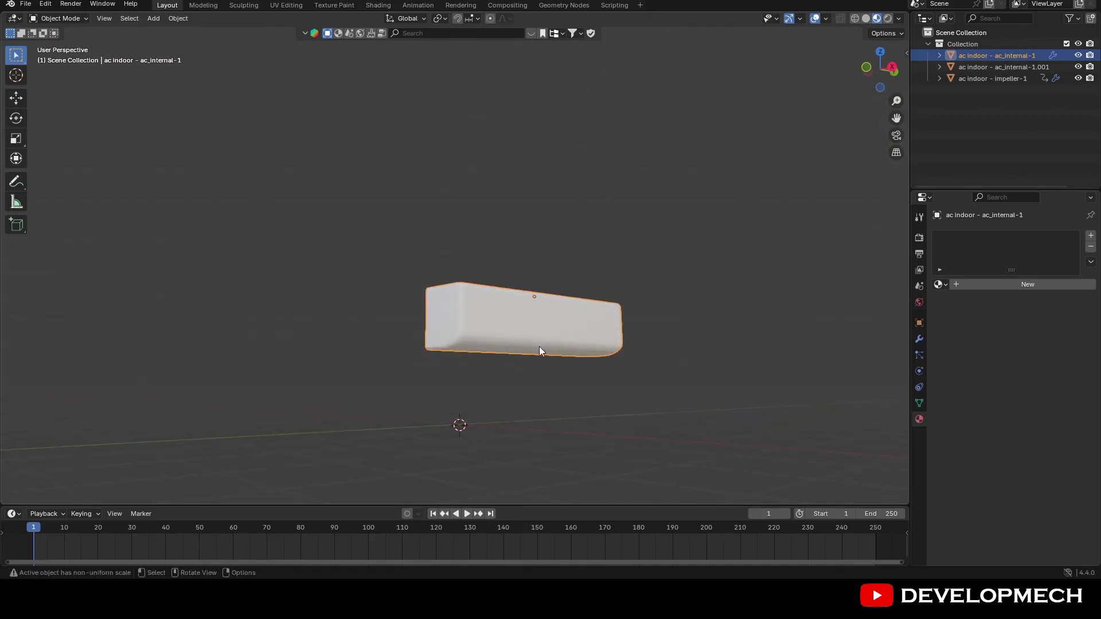
{"action": "left_click", "coordinate": [542, 350]}
{"action": "key", "text": "g"}
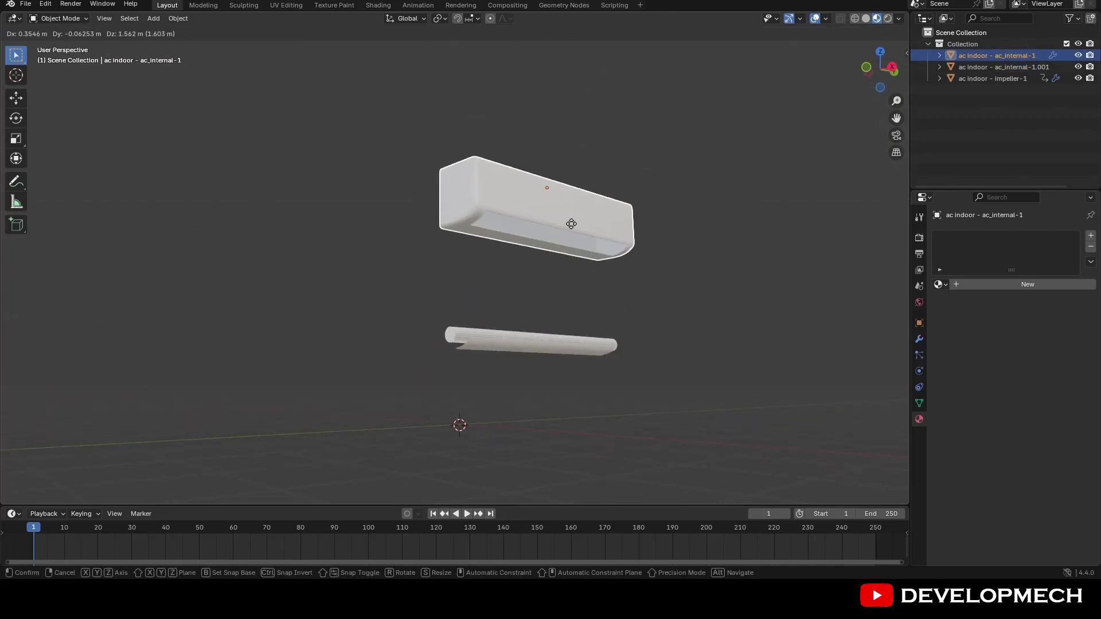
{"action": "right_click", "coordinate": [573, 223]}
{"action": "left_click", "coordinate": [576, 349]}
{"action": "left_click", "coordinate": [578, 384]}
Hide all three air conditioner objects in the scene.
{"action": "middle_click_drag", "start_coordinate": [556, 397], "coordinate": [434, 242]}
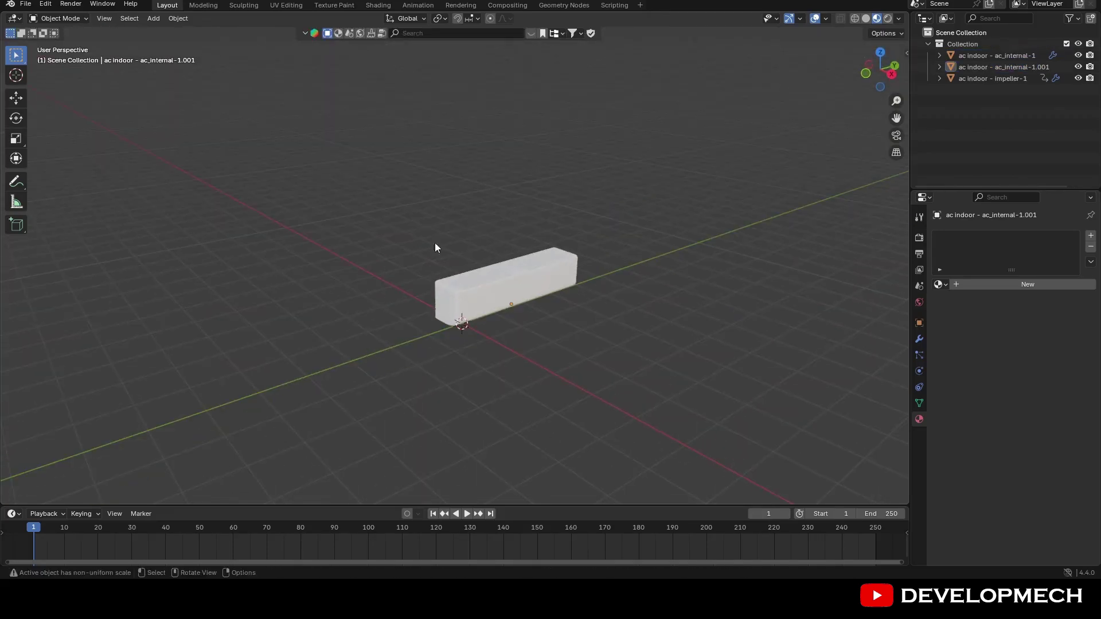
{"action": "key", "text": "a"}
{"action": "key", "text": "h"}
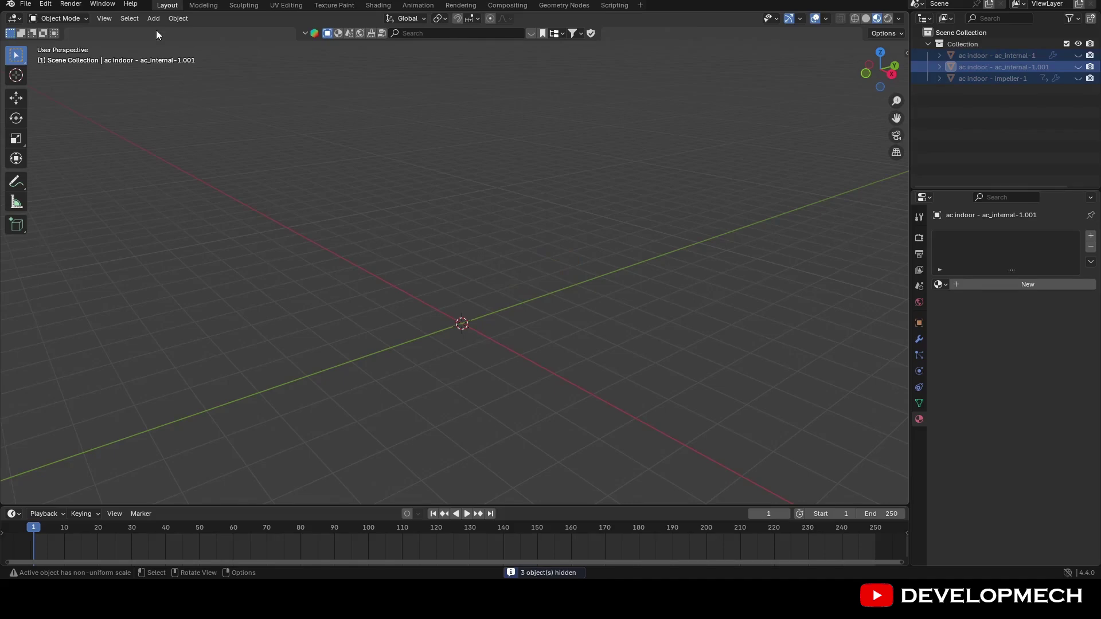
Enable the Screencast Keys overlay in the 3D viewport and close the sidebar again.
{"action": "key", "text": "n"}
{"action": "left_click", "coordinate": [901, 229]}
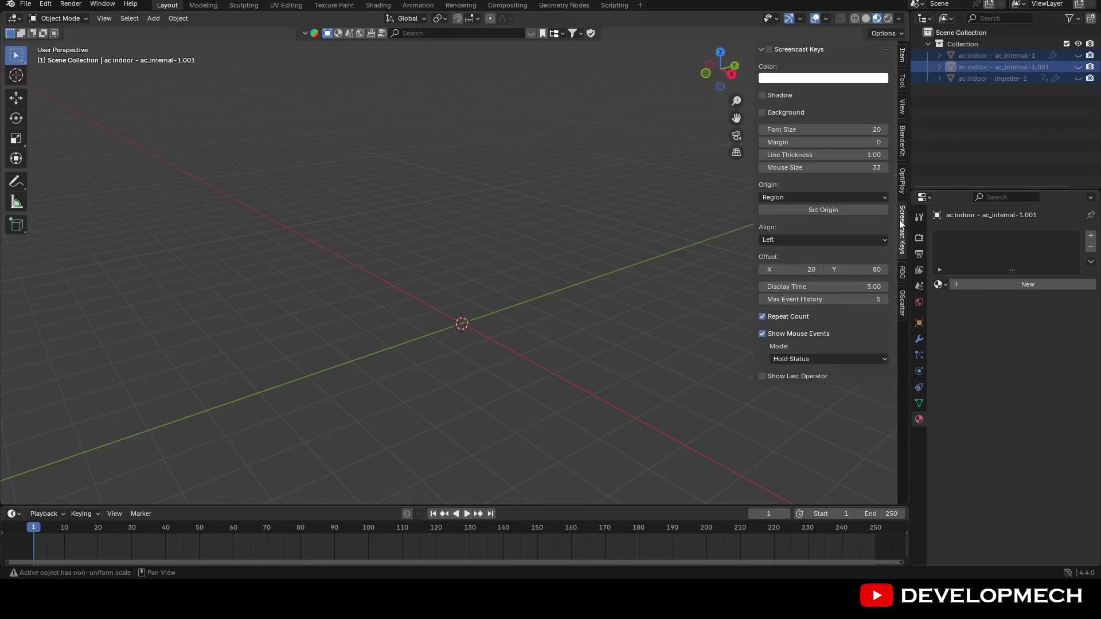
{"action": "left_click", "coordinate": [769, 49]}
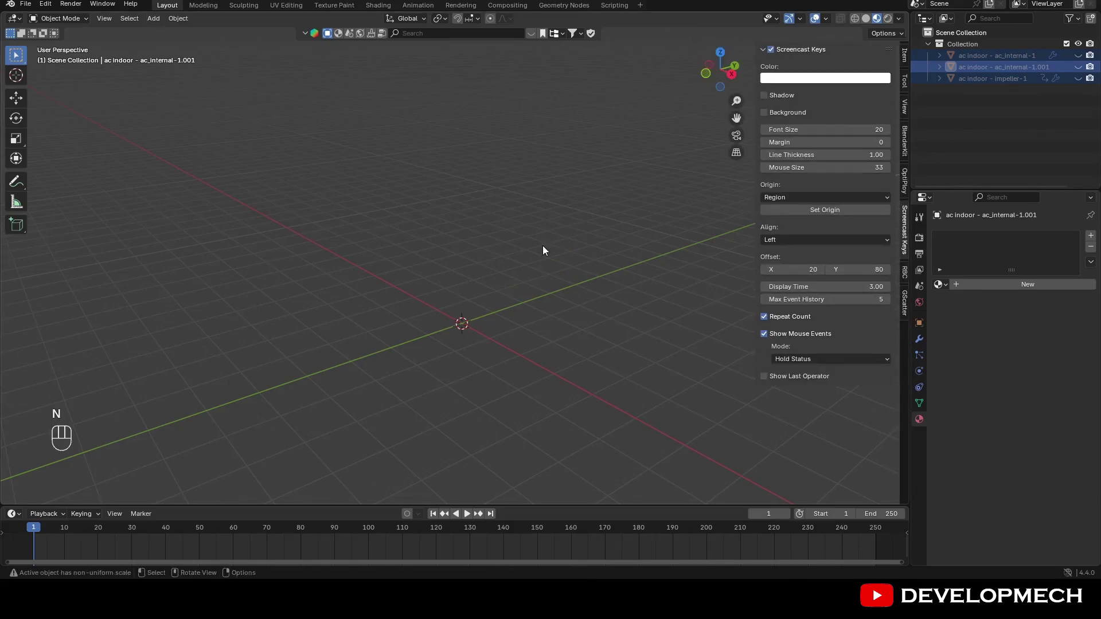
{"action": "key", "text": "n"}
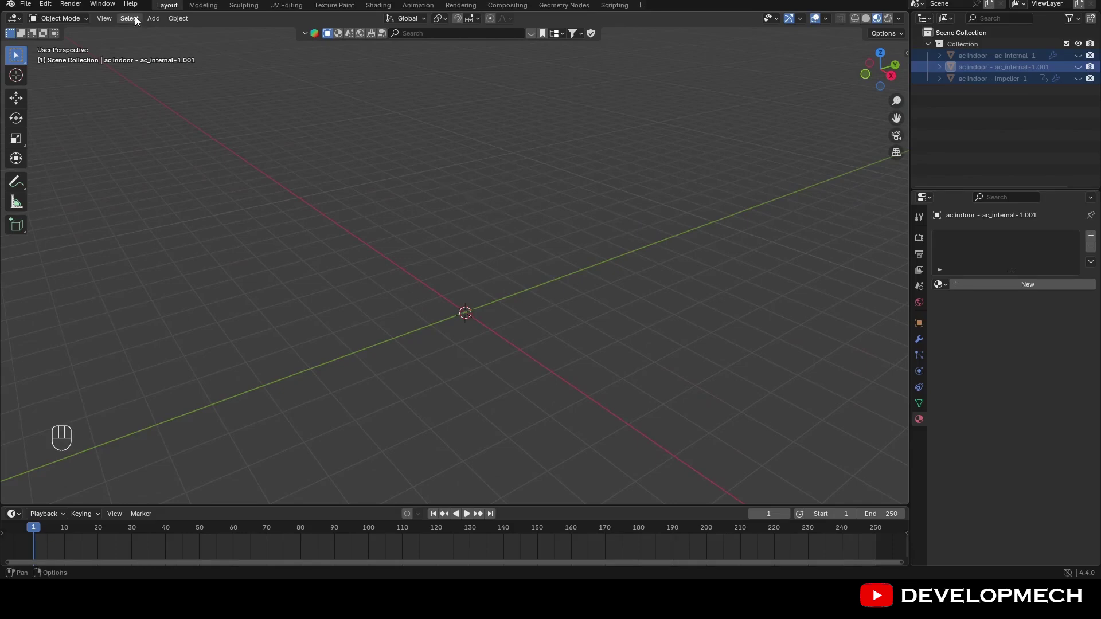
Add a NURBS path curve at the world origin.
{"action": "left_click", "coordinate": [153, 17]}
{"action": "mouse_move", "coordinate": [164, 38]}
{"action": "left_click", "coordinate": [270, 81]}
{"action": "middle_click_drag", "start_coordinate": [356, 166], "coordinate": [479, 256]}
Scale the path several times along the X axis to make it much longer.
{"action": "key", "text": "s"}
{"action": "key", "text": "x"}
{"action": "left_click", "coordinate": [573, 242]}
{"action": "key", "text": "s"}
{"action": "key", "text": "x"}
{"action": "left_click", "coordinate": [683, 229]}
{"action": "middle_click_drag", "start_coordinate": [683, 233], "coordinate": [671, 232]}
{"action": "key", "text": "s"}
{"action": "key", "text": "x"}
{"action": "left_click", "coordinate": [729, 229]}
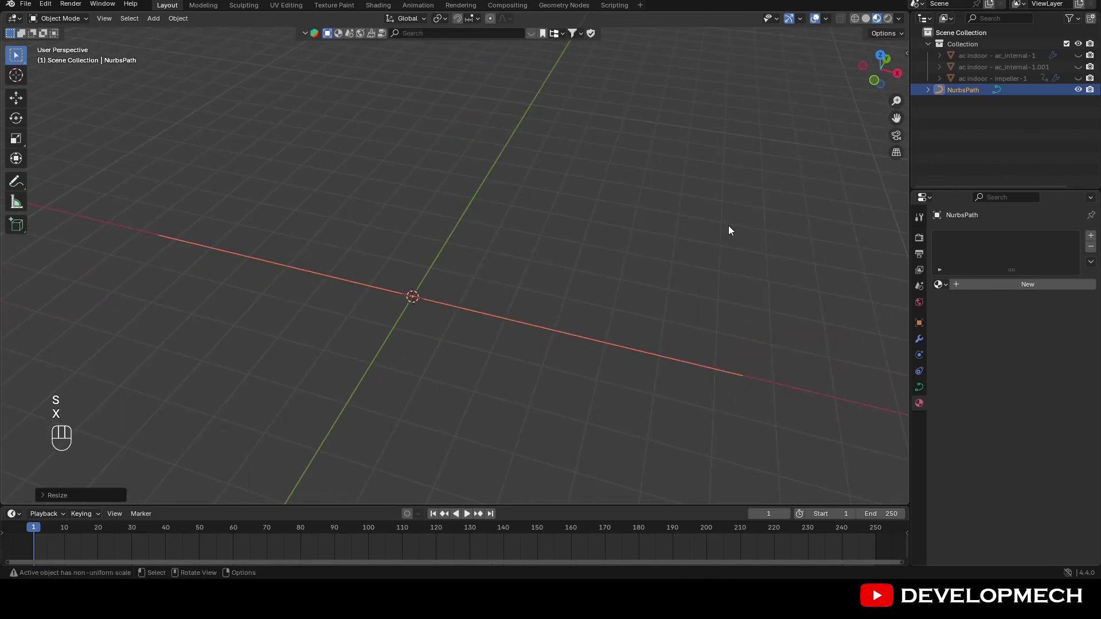
Set the path curve's geometry Extrude to 0.54 m to turn it into a strip.
{"action": "key", "text": "Tab"}
{"action": "middle_click_drag", "start_coordinate": [723, 231], "coordinate": [666, 229]}
{"action": "key", "text": "Tab"}
{"action": "left_click", "coordinate": [919, 387]}
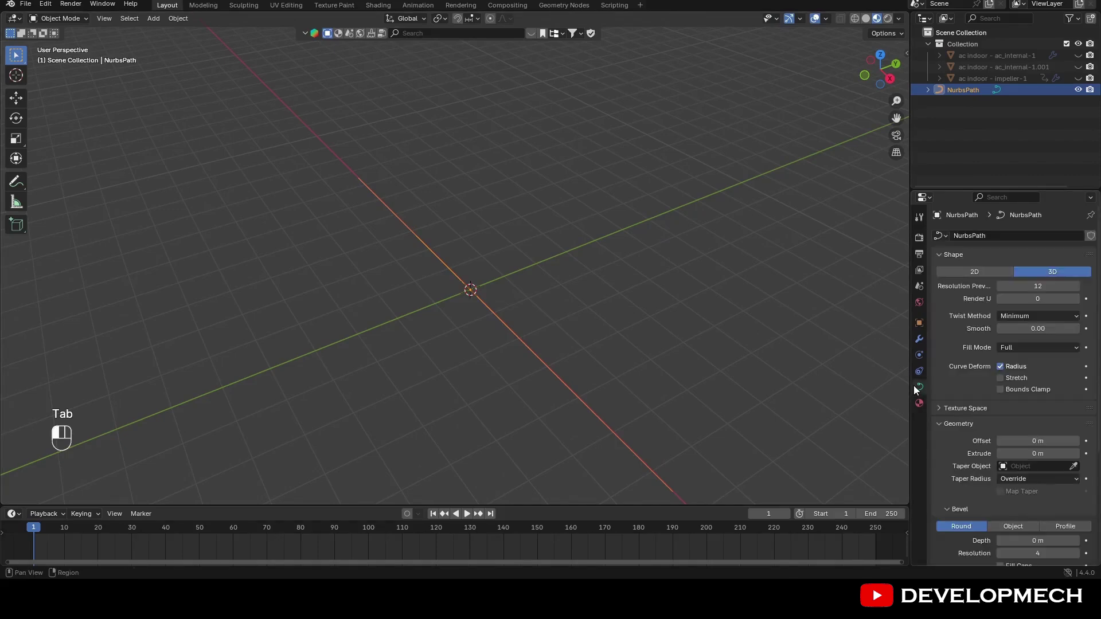
{"action": "middle_click_drag", "start_coordinate": [774, 378], "coordinate": [779, 365]}
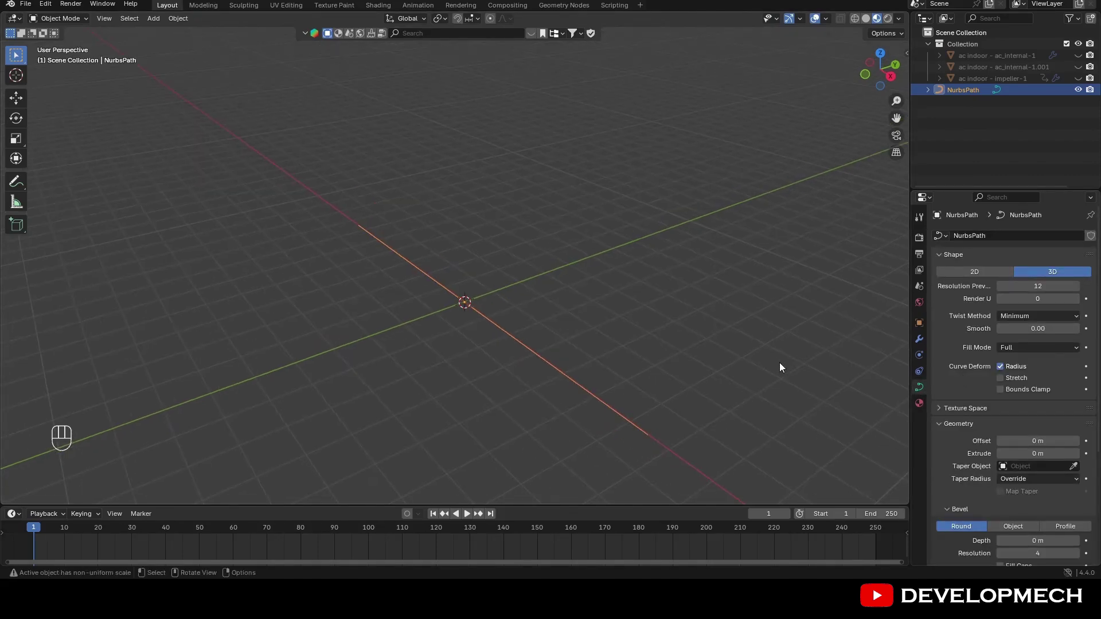
{"action": "left_click_drag", "start_coordinate": [1038, 454], "coordinate": [1061, 441]}
{"action": "key", "text": "ctrl+z"}
{"action": "key", "text": "ctrl+z"}
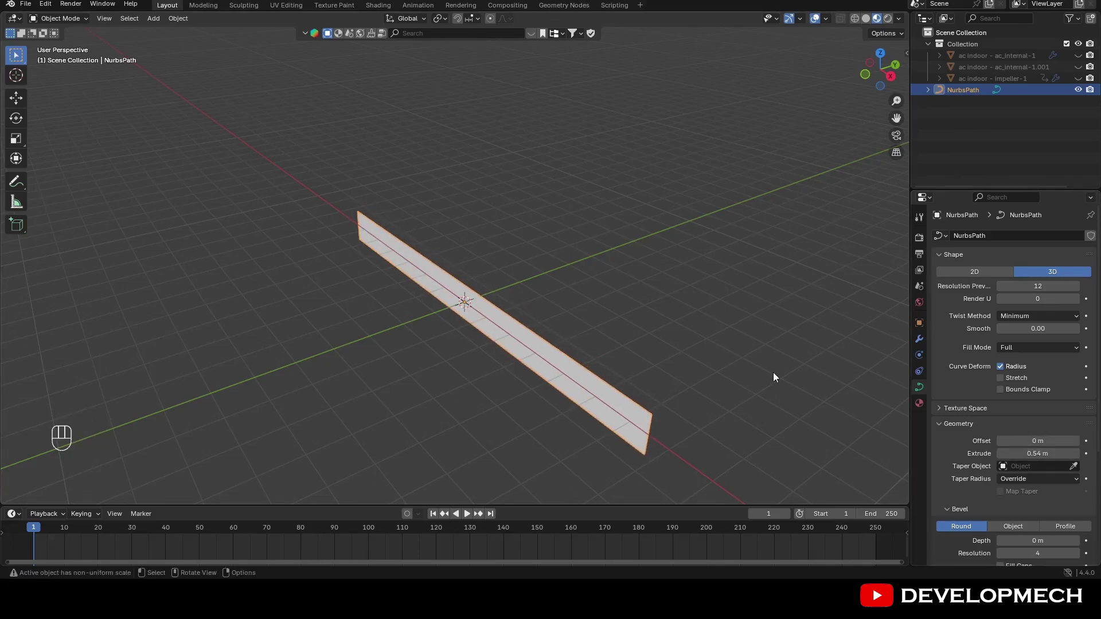
Rotate the strip about the global X axis in snapped increments until it lies flat.
{"action": "key", "text": "r"}
{"action": "key", "text": "x"}
{"action": "key", "text": "ctrl"}
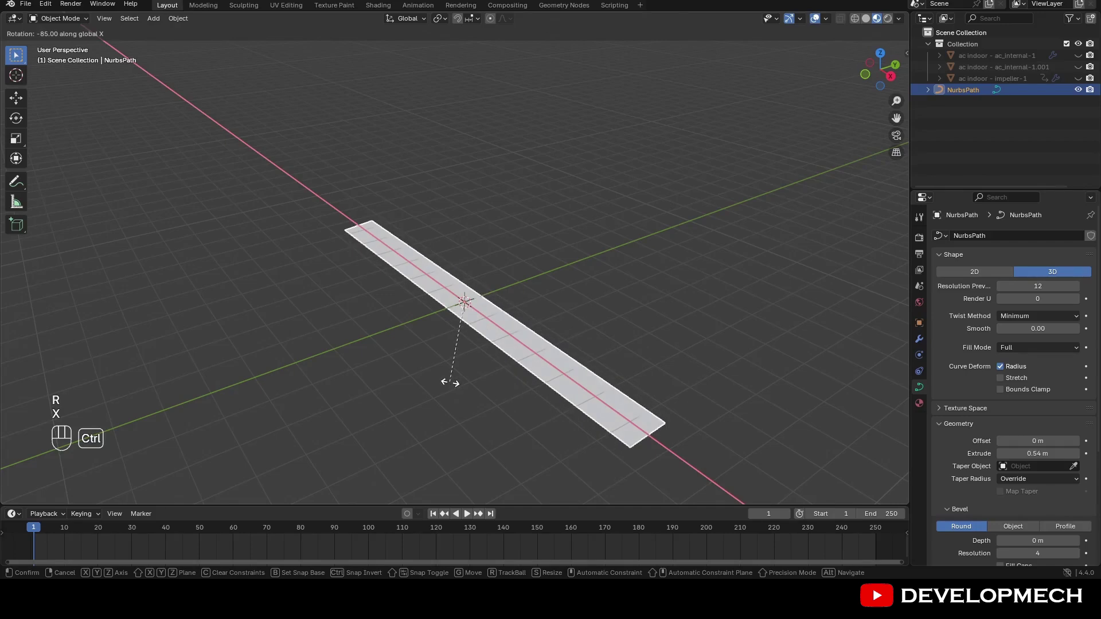
{"action": "left_click", "coordinate": [588, 379]}
{"action": "mouse_move", "coordinate": [589, 376]}
{"action": "middle_mouse_down"}
{"action": "mouse_move", "coordinate": [552, 352]}
{"action": "mouse_move", "coordinate": [599, 383]}
{"action": "middle_mouse_up"}
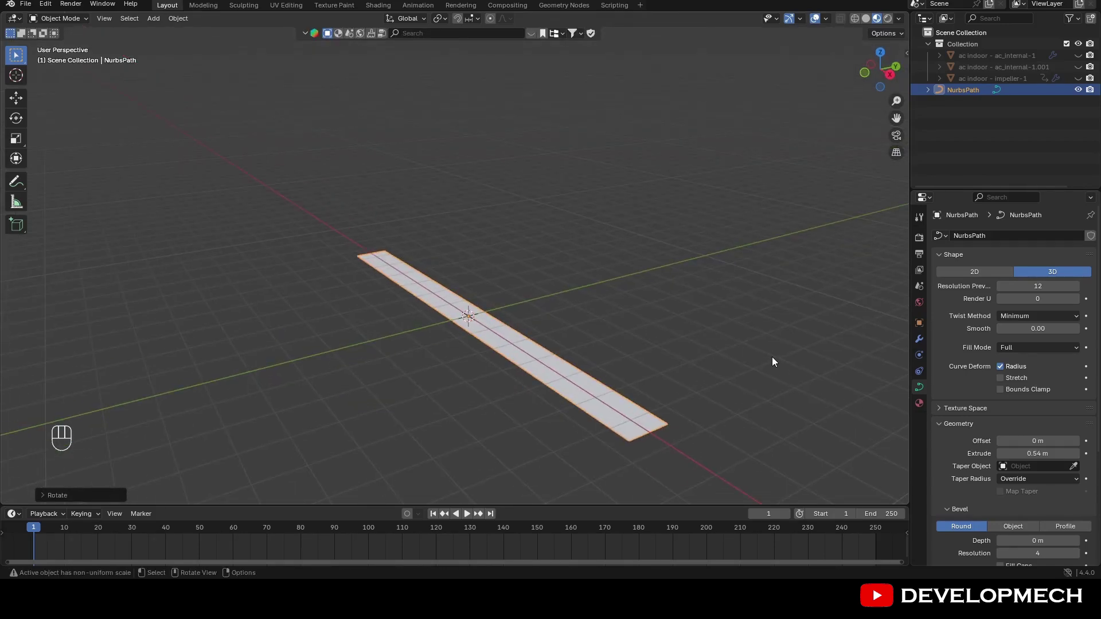
Raise the strip slightly along the Z axis and deselect it.
{"action": "key", "text": "g"}
{"action": "key", "text": "z"}
{"action": "right_click", "coordinate": [711, 344]}
{"action": "left_click", "coordinate": [694, 333]}
{"action": "mouse_move", "coordinate": [694, 333]}
{"action": "middle_mouse_down"}
{"action": "mouse_move", "coordinate": [718, 356]}
{"action": "mouse_move", "coordinate": [686, 332]}
{"action": "middle_mouse_up"}
{"action": "left_click", "coordinate": [655, 328]}
{"action": "left_click", "coordinate": [704, 327]}
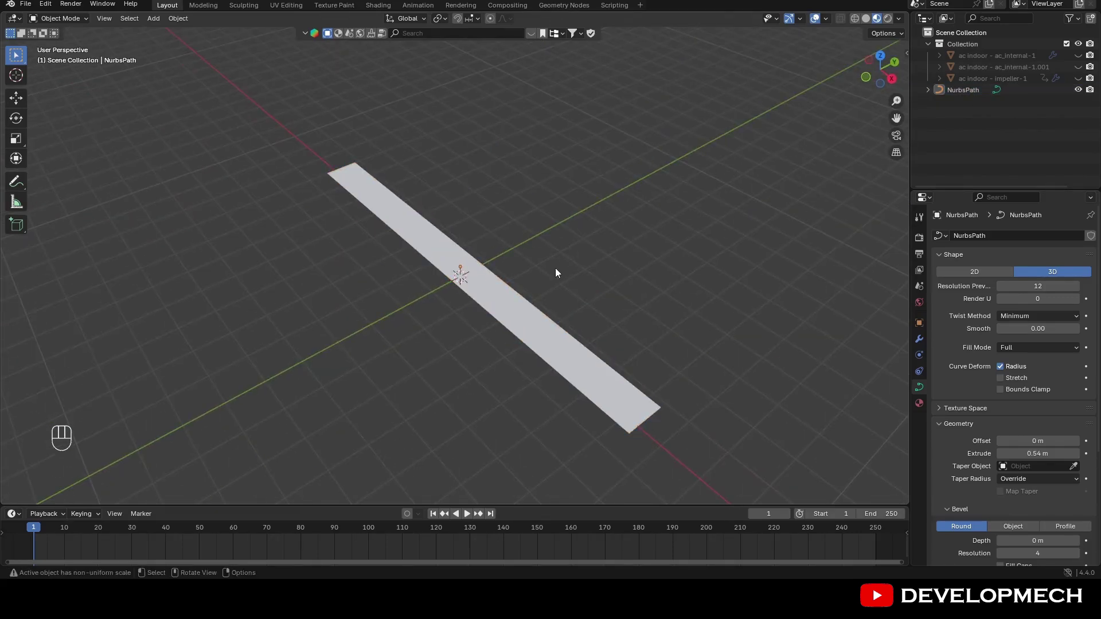
Select the strip, switch to the Shading workspace and assign a new material to it.
{"action": "left_click", "coordinate": [460, 271]}
{"action": "left_click", "coordinate": [378, 5]}
{"action": "scroll", "coordinate": [644, 226], "scroll_direction": "up", "scroll_amount": 4}
{"action": "left_click_drag", "start_coordinate": [893, 117], "coordinate": [881, 217]}
{"action": "left_click", "coordinate": [563, 335]}
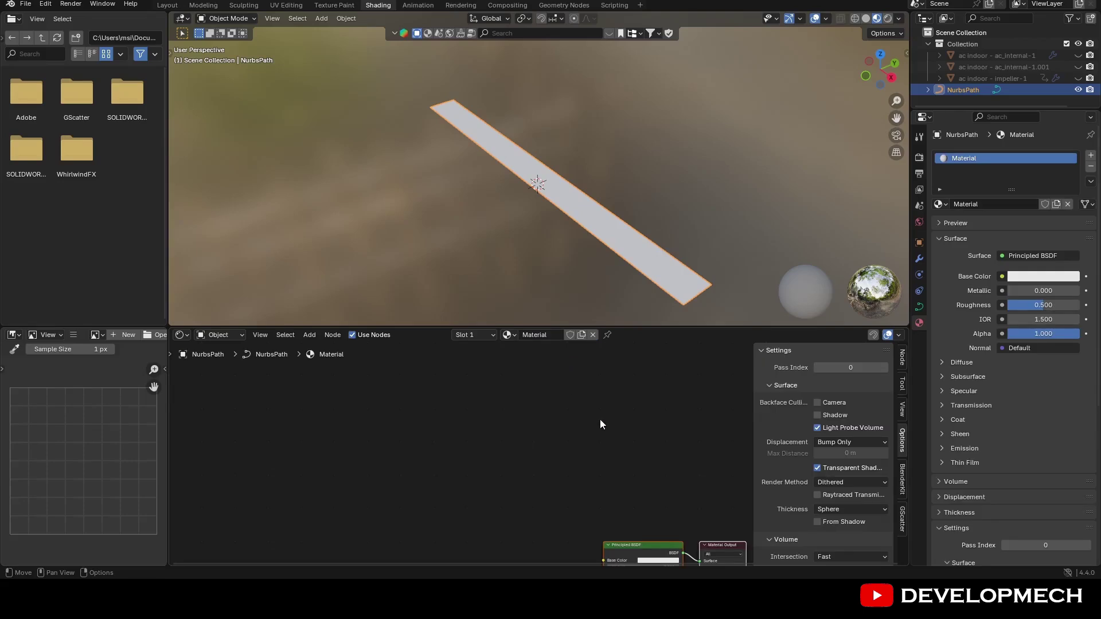
Delete the Principled BSDF node from the strip's material.
{"action": "middle_click_drag", "start_coordinate": [601, 424], "coordinate": [497, 344]}
{"action": "left_click", "coordinate": [536, 477]}
{"action": "key", "text": "x"}
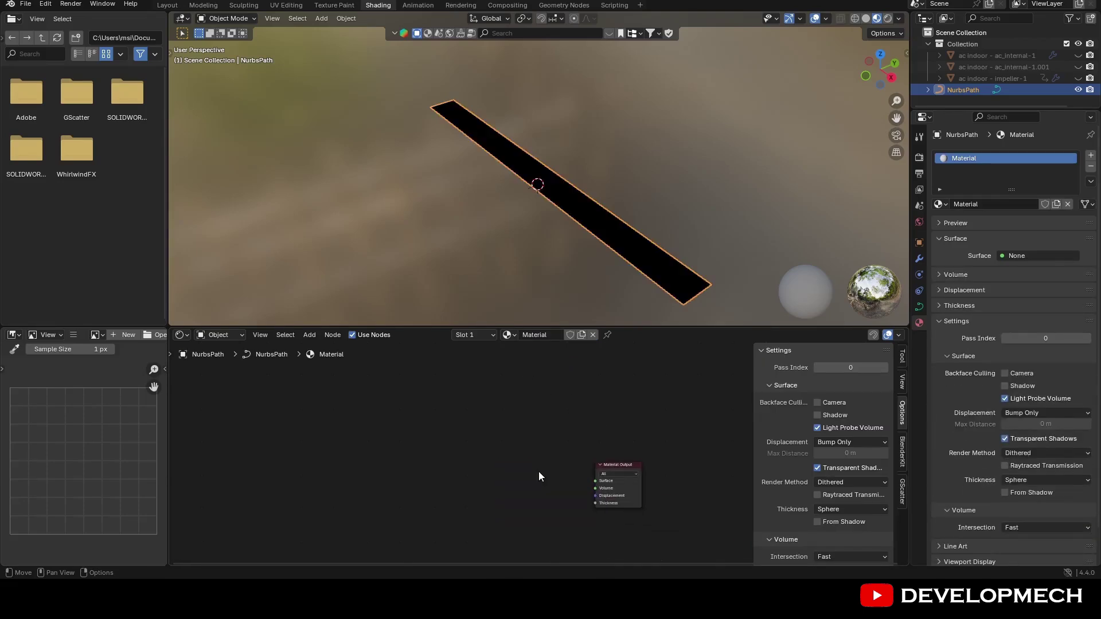
Add an Emission node to the material, placed before the Material Output.
{"action": "middle_click_drag", "start_coordinate": [539, 476], "coordinate": [519, 448]}
{"action": "key", "text": "shift+a"}
{"action": "left_click", "coordinate": [453, 419]}
{"action": "type", "text": "EM"}
{"action": "left_click", "coordinate": [480, 438]}
{"action": "left_click", "coordinate": [481, 441]}
Add a Transparent BSDF node and place it below the Emission node.
{"action": "key", "text": "shift+a"}
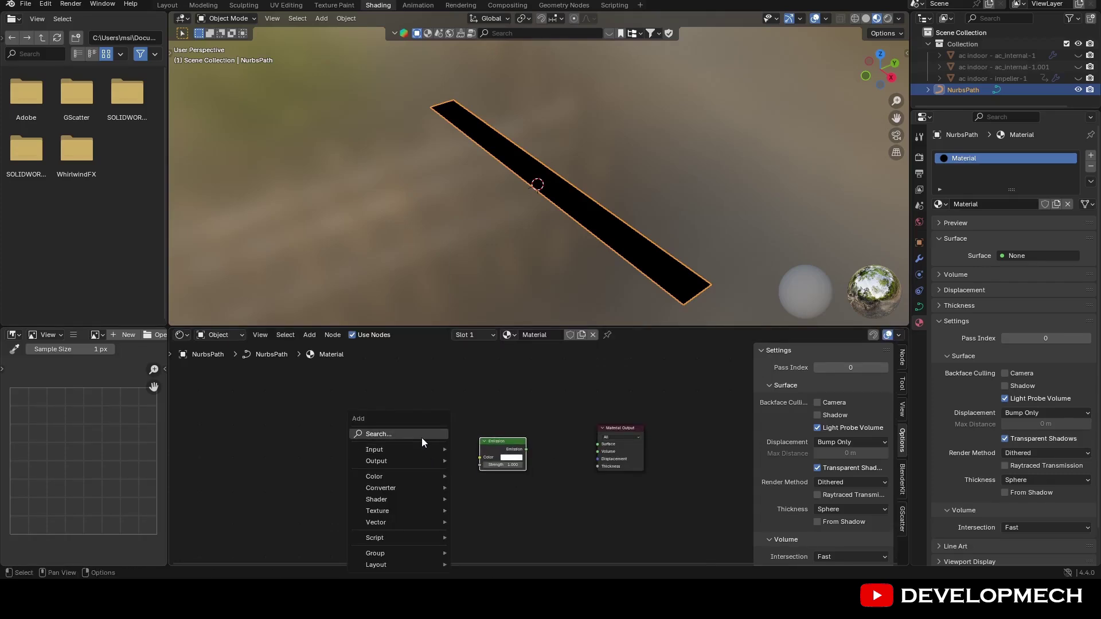
{"action": "left_click", "coordinate": [421, 438]}
{"action": "type", "text": "RE"}
{"action": "key", "text": "BackSpace"}
{"action": "key", "text": "BackSpace"}
{"action": "type", "text": "TR"}
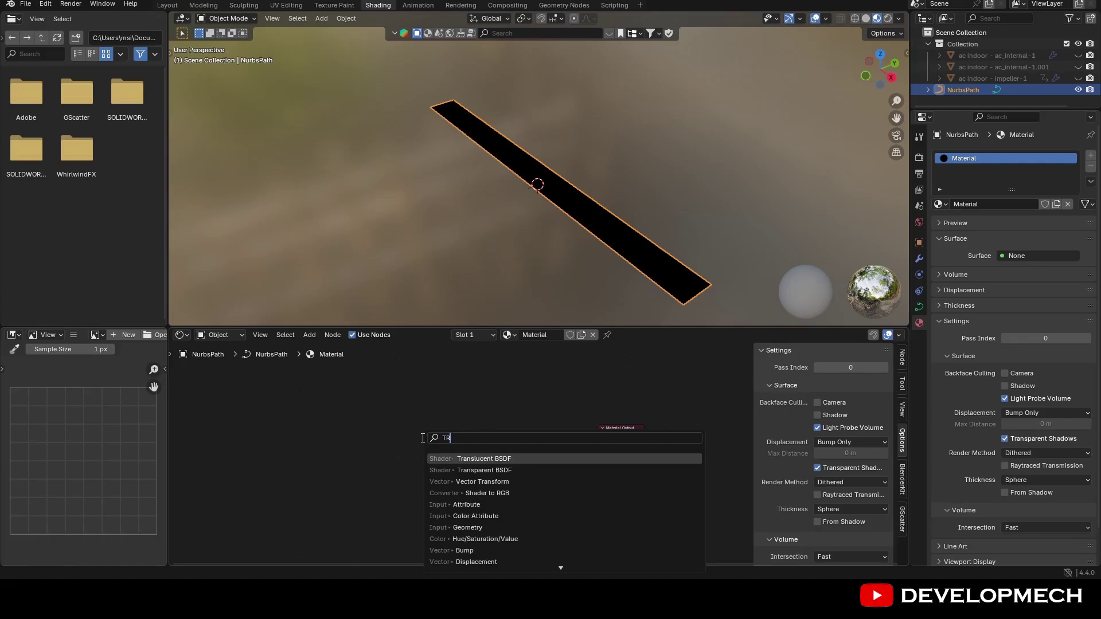
{"action": "type", "text": "A"}
{"action": "key", "text": "Return"}
{"action": "left_click", "coordinate": [515, 487]}
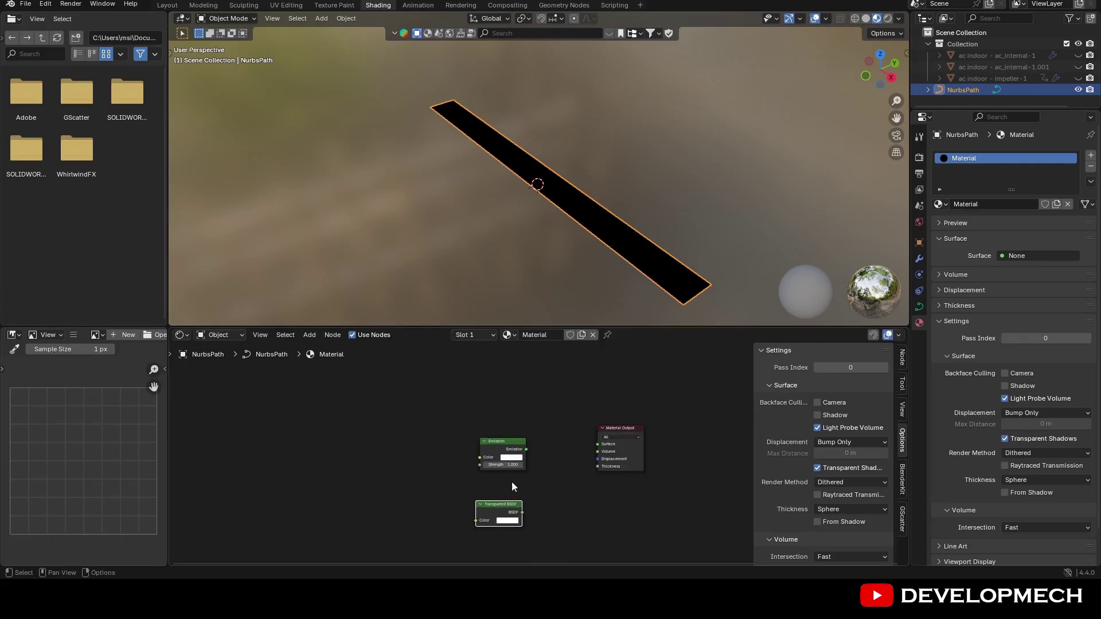
Connect the Emission node to the Material Output's Surface and set the emission color to bright blue.
{"action": "left_click_drag", "start_coordinate": [526, 449], "coordinate": [588, 447]}
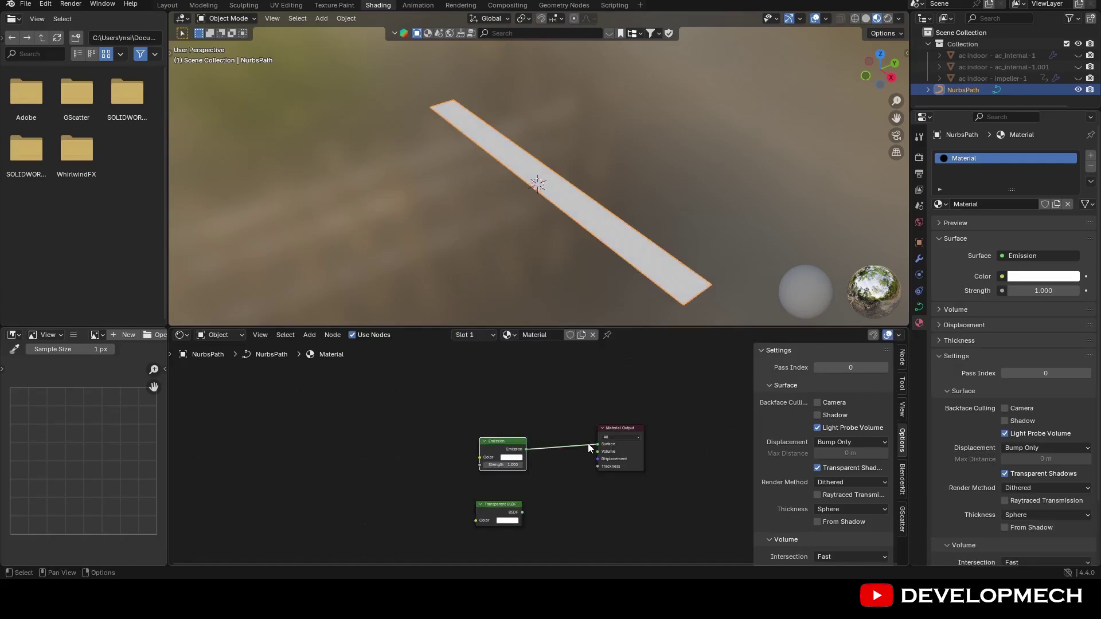
{"action": "left_click", "coordinate": [519, 458]}
{"action": "mouse_move", "coordinate": [532, 380]}
{"action": "left_mouse_down"}
{"action": "mouse_move", "coordinate": [547, 354]}
{"action": "mouse_move", "coordinate": [539, 351]}
{"action": "mouse_move", "coordinate": [552, 360]}
{"action": "left_mouse_up"}
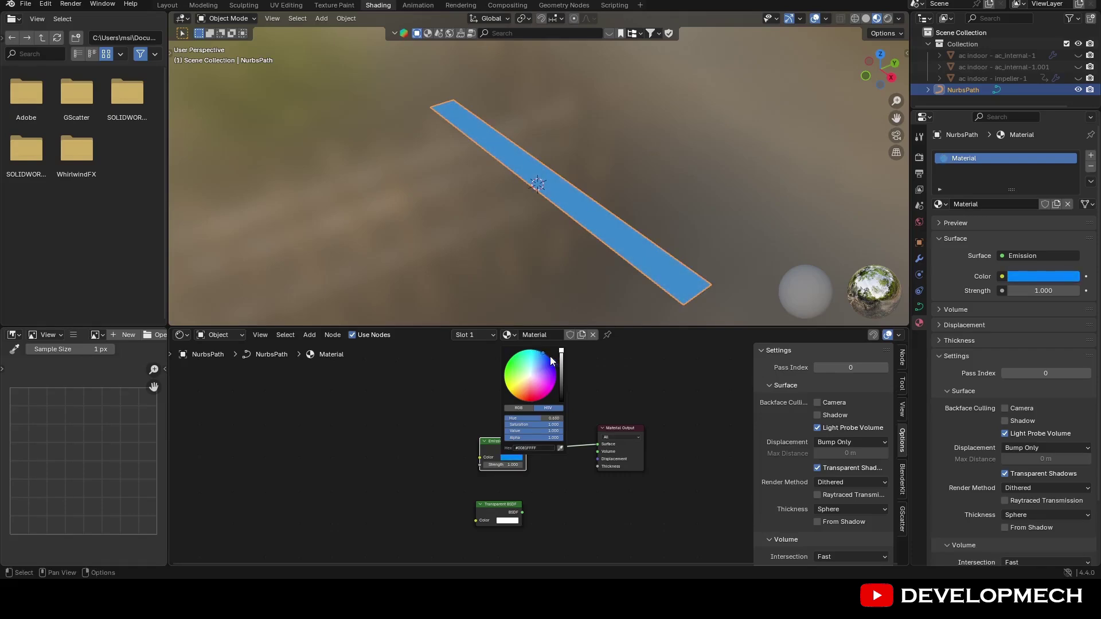
Clear the link into the Material Output's Surface and add a Mix Shader node between the shaders and the output.
{"action": "left_click_drag", "start_coordinate": [522, 512], "coordinate": [559, 474]}
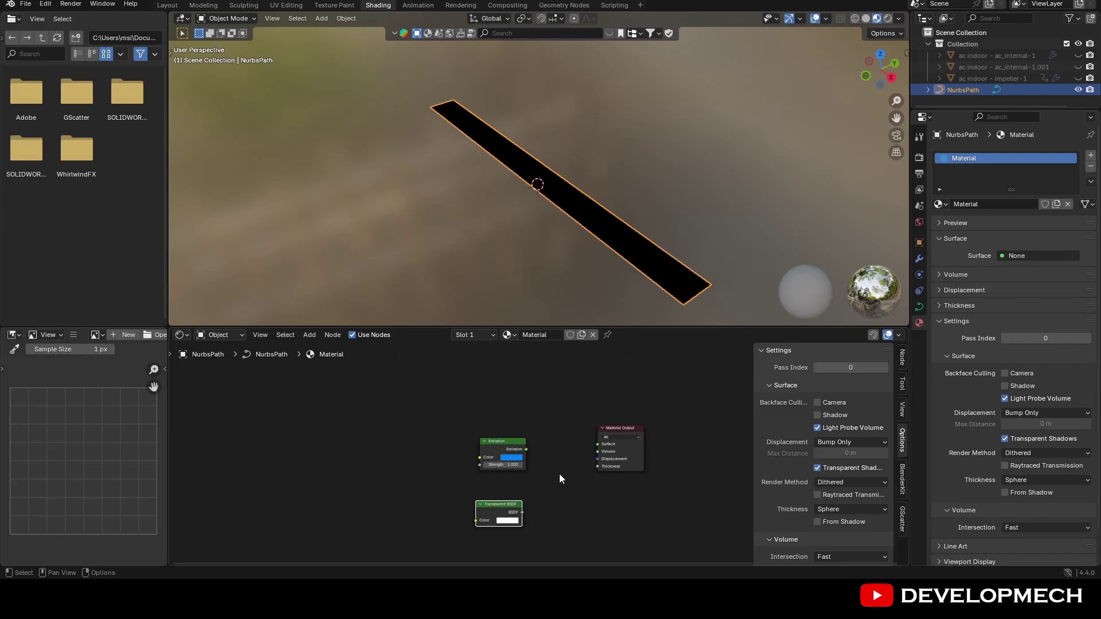
{"action": "key", "text": "shift+a"}
{"action": "left_click", "coordinate": [546, 438]}
{"action": "type", "text": "mix"}
{"action": "left_click", "coordinate": [569, 480]}
{"action": "left_click", "coordinate": [536, 466]}
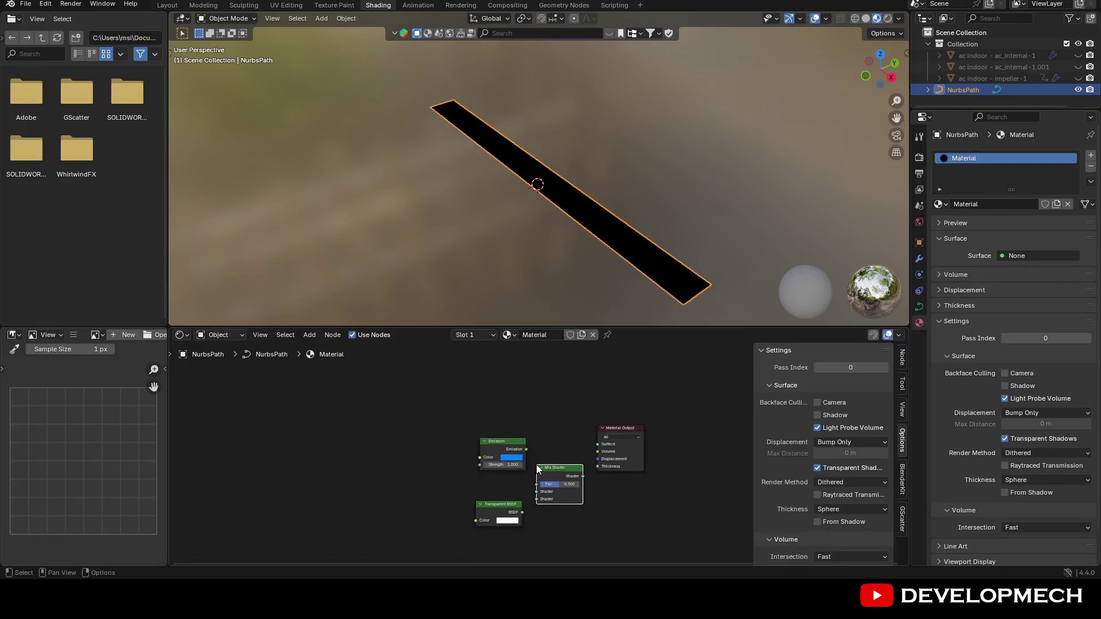
Space out the nodes and link Emission and Transparent BSDF through the Mix Shader to the Material Output's Surface.
{"action": "left_click_drag", "start_coordinate": [616, 431], "coordinate": [695, 422]}
{"action": "left_click_drag", "start_coordinate": [560, 469], "coordinate": [576, 479]}
{"action": "left_click", "coordinate": [497, 449]}
{"action": "left_click_drag", "start_coordinate": [496, 449], "coordinate": [493, 460]}
{"action": "left_click_drag", "start_coordinate": [495, 517], "coordinate": [493, 532]}
{"action": "left_click_drag", "start_coordinate": [523, 460], "coordinate": [673, 436]}
{"action": "mouse_move", "coordinate": [575, 494]}
{"action": "left_mouse_down"}
{"action": "mouse_move", "coordinate": [595, 498]}
{"action": "mouse_move", "coordinate": [579, 494]}
{"action": "left_mouse_up"}
{"action": "left_click", "coordinate": [563, 423]}
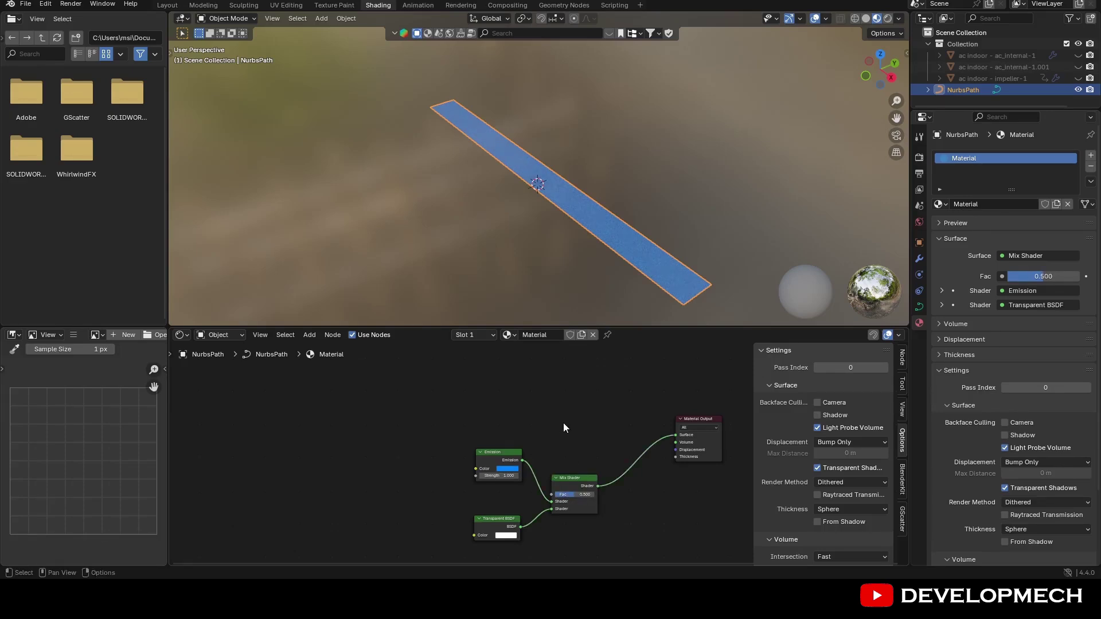
Add a Noise Texture node and place it before the Emission and Transparent BSDF nodes.
{"action": "scroll", "coordinate": [468, 425], "scroll_direction": "left", "scroll_amount": 1, "text": "ctrl"}
{"action": "left_click", "coordinate": [309, 335]}
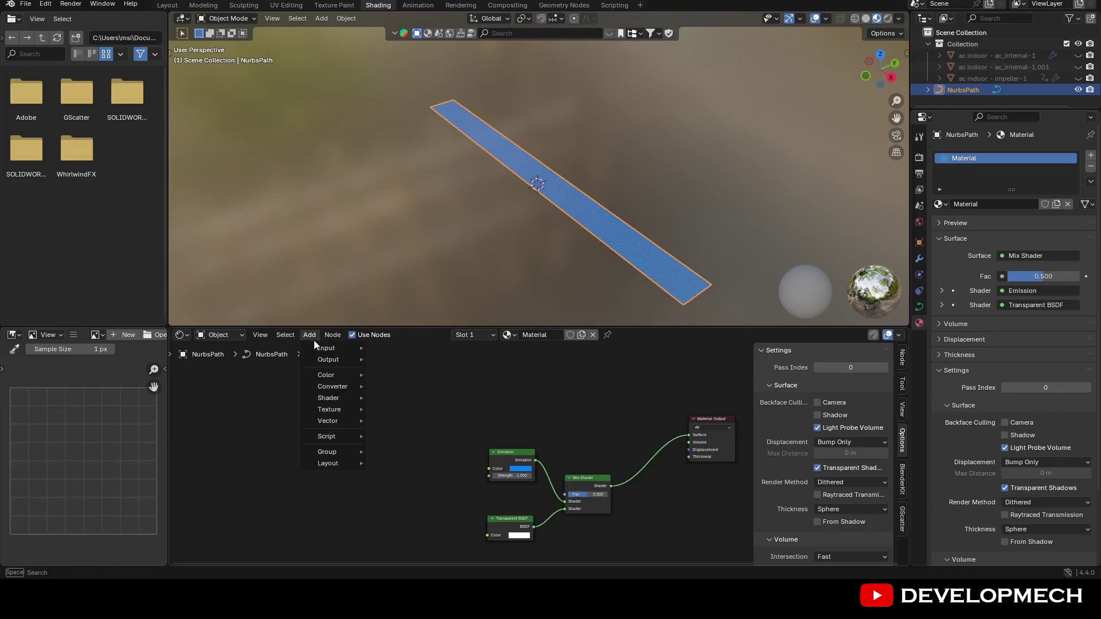
{"action": "key", "text": "shift+a"}
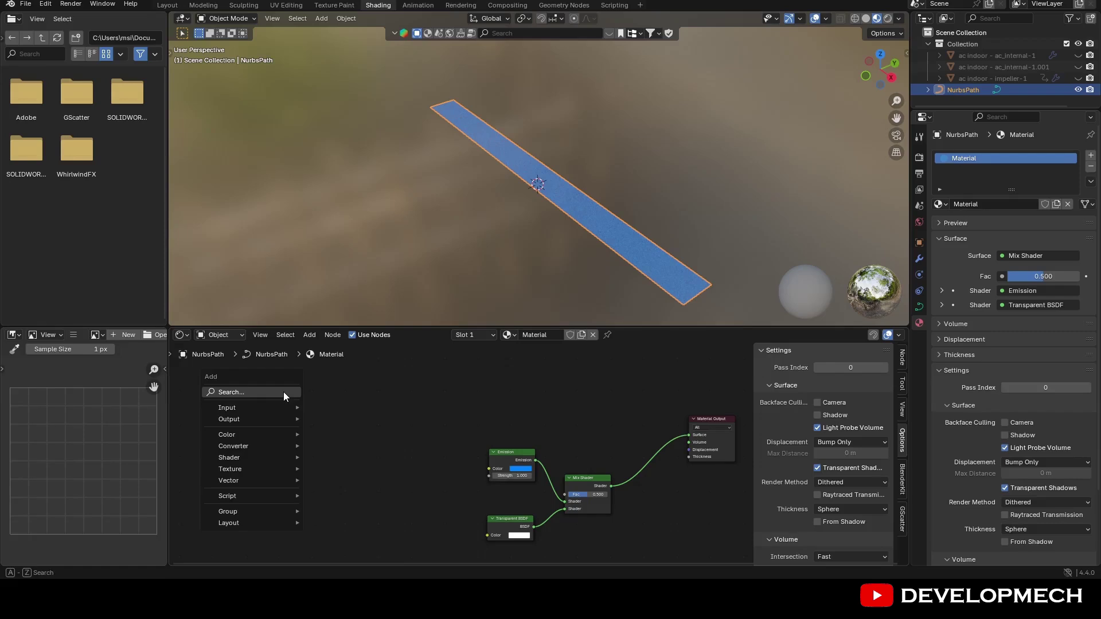
{"action": "type", "text": "NO"}
{"action": "left_click", "coordinate": [351, 435]}
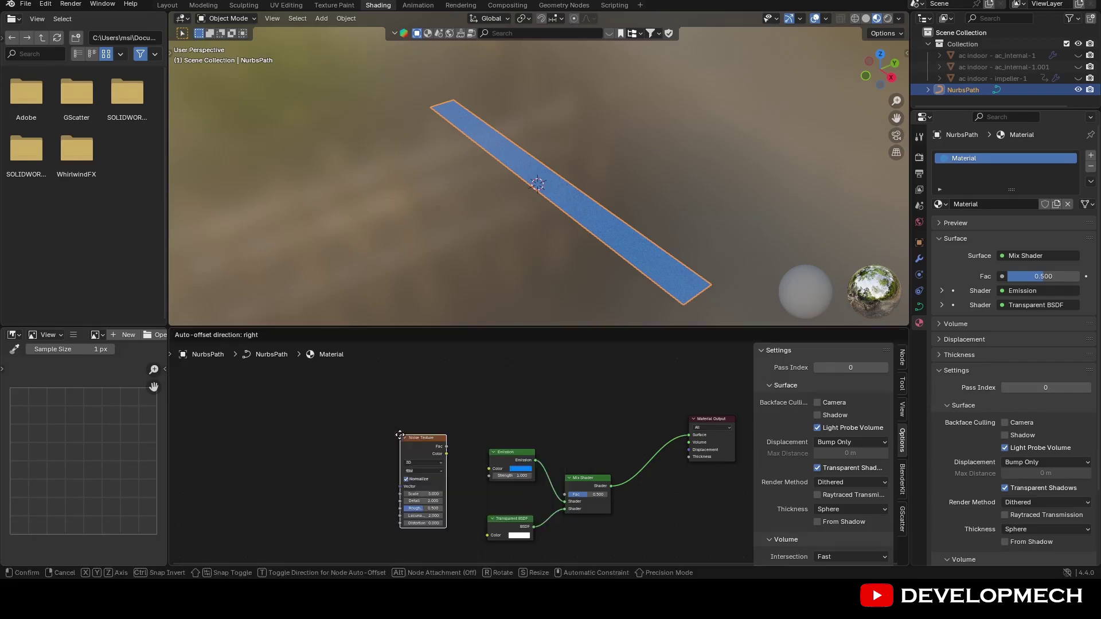
{"action": "left_click", "coordinate": [352, 434]}
Rearrange the shader nodes and connect the Noise Texture's Fac output to the Mix Shader's Fac input.
{"action": "left_click_drag", "start_coordinate": [472, 414], "coordinate": [497, 525]}
{"action": "left_click_drag", "start_coordinate": [506, 458], "coordinate": [497, 490]}
{"action": "left_click_drag", "start_coordinate": [590, 488], "coordinate": [598, 476]}
{"action": "left_click_drag", "start_coordinate": [399, 444], "coordinate": [572, 483]}
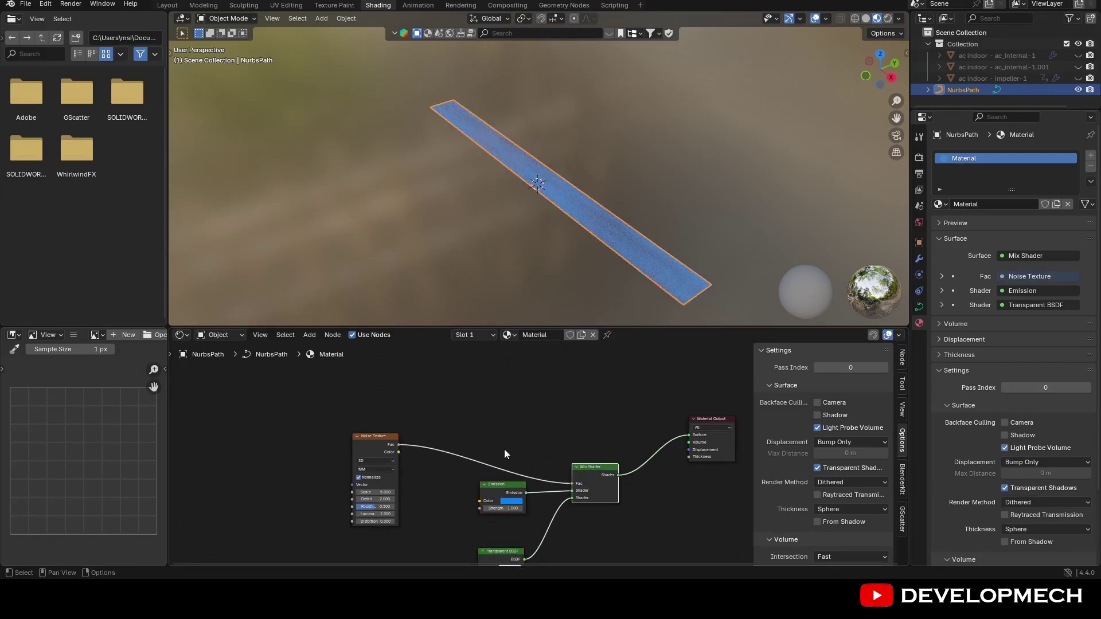
Set the Noise Texture's Scale to about 40 and the material's render method to Blended.
{"action": "scroll", "coordinate": [405, 476], "scroll_direction": "up", "scroll_amount": 1}
{"action": "left_click_drag", "start_coordinate": [344, 499], "coordinate": [379, 499]}
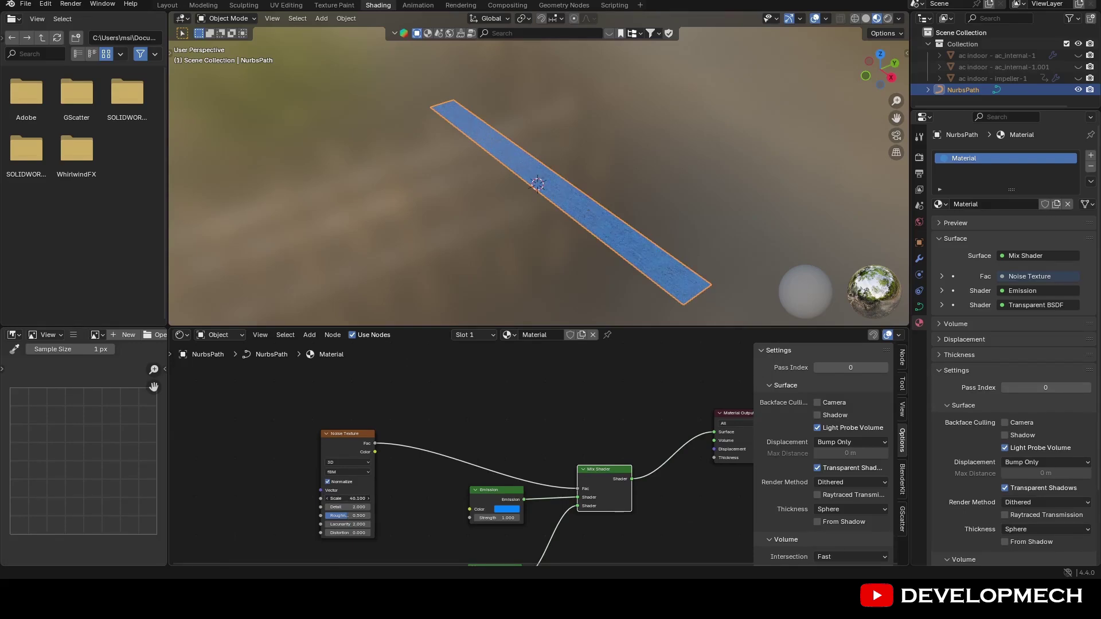
{"action": "left_click", "coordinate": [829, 482]}
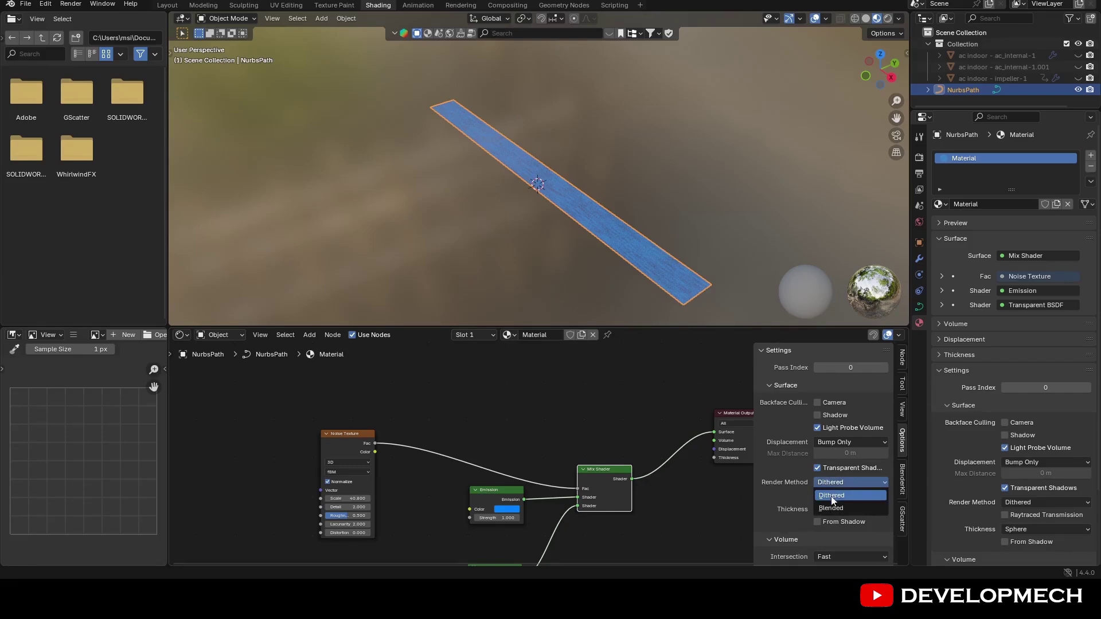
{"action": "left_click", "coordinate": [833, 502]}
{"action": "scroll", "coordinate": [579, 292], "scroll_direction": "up", "scroll_amount": 5}
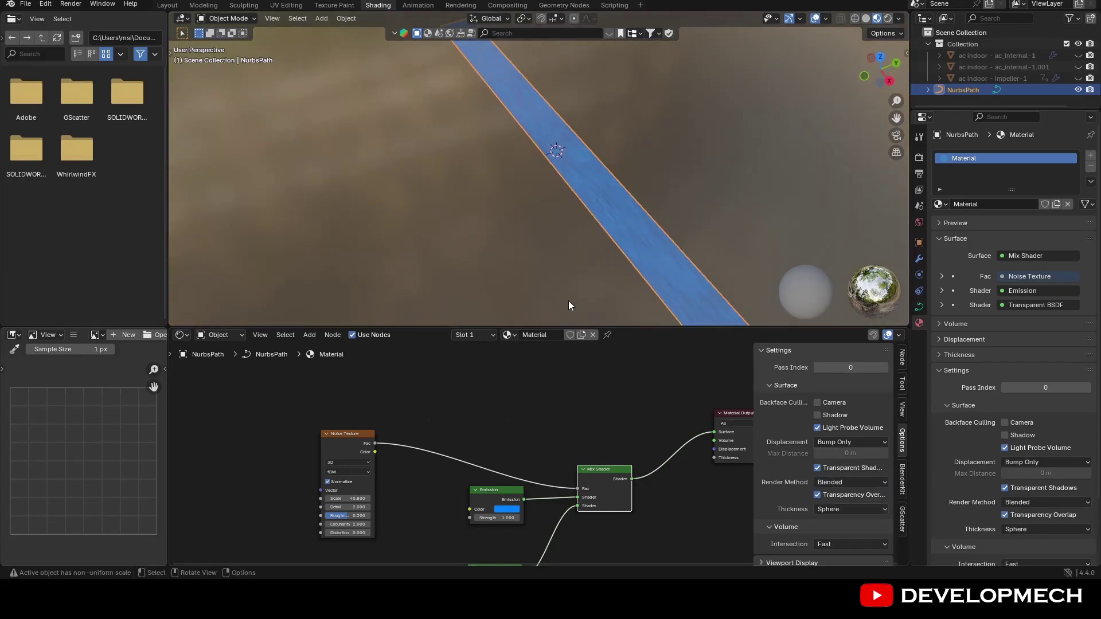
{"action": "left_click_drag", "start_coordinate": [897, 118], "coordinate": [878, 79]}
{"action": "left_click", "coordinate": [487, 408]}
{"action": "scroll", "coordinate": [453, 411], "scroll_direction": "down", "scroll_amount": 1}
{"action": "middle_click_drag", "start_coordinate": [453, 412], "coordinate": [504, 415]}
{"action": "key", "text": "shift+a"}
{"action": "left_click", "coordinate": [291, 390]}
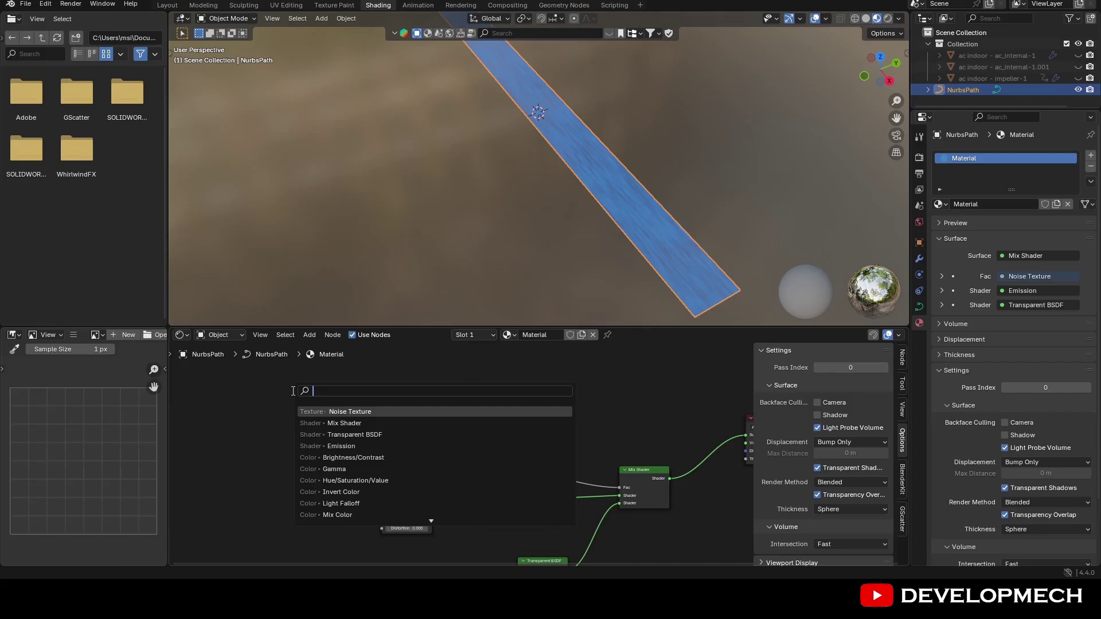
{"action": "type", "text": "GR"}
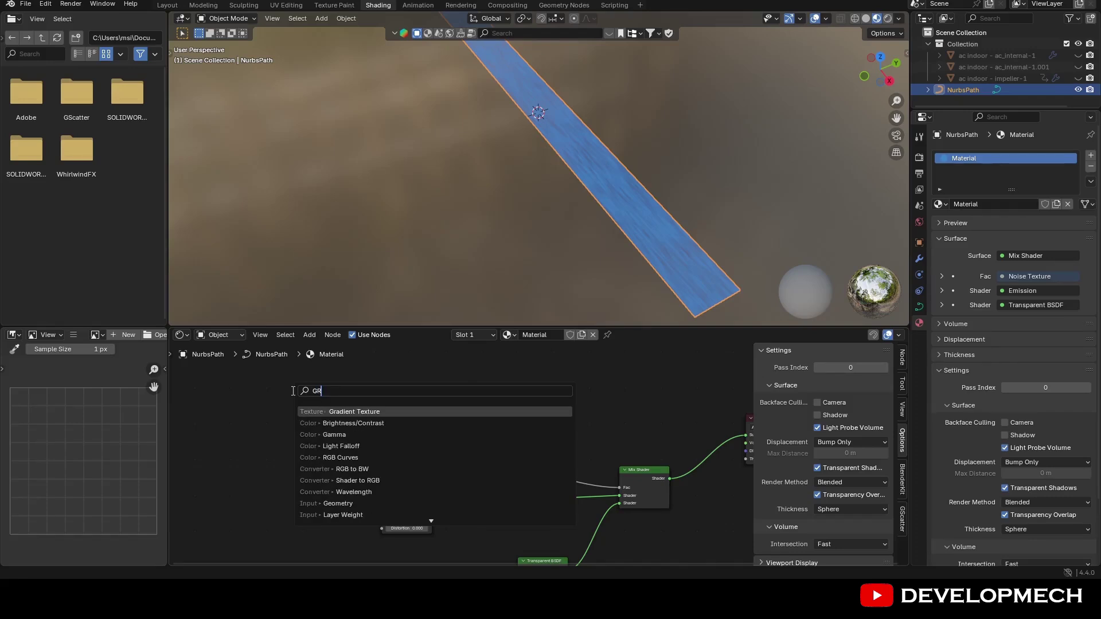
{"action": "key", "text": "Escape"}
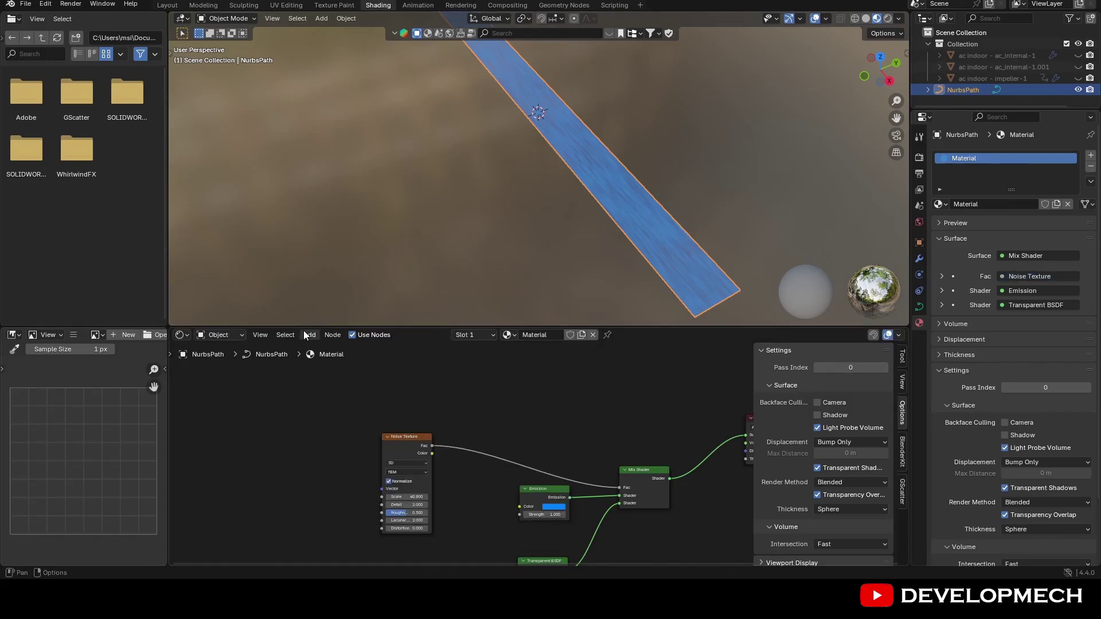
Add a Texture Coordinate node and place it before the Noise Texture node.
{"action": "left_click", "coordinate": [309, 334]}
{"action": "mouse_move", "coordinate": [311, 348]}
{"action": "left_click", "coordinate": [414, 302]}
{"action": "left_click", "coordinate": [198, 441]}
{"action": "left_click", "coordinate": [309, 335]}
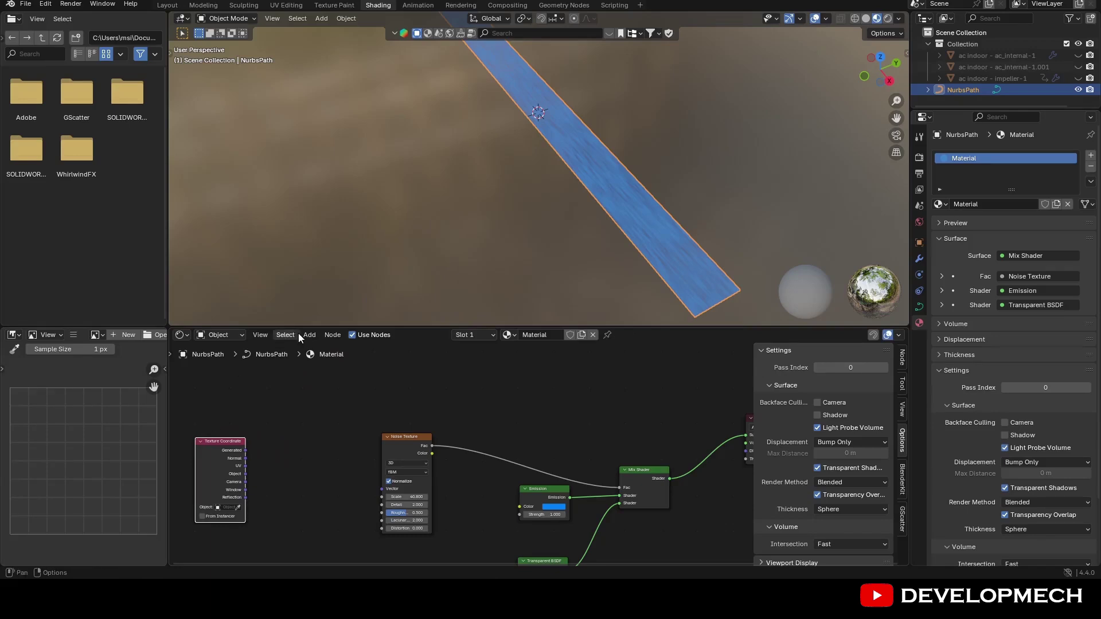
{"action": "mouse_move", "coordinate": [316, 421]}
{"action": "key", "text": "Escape"}
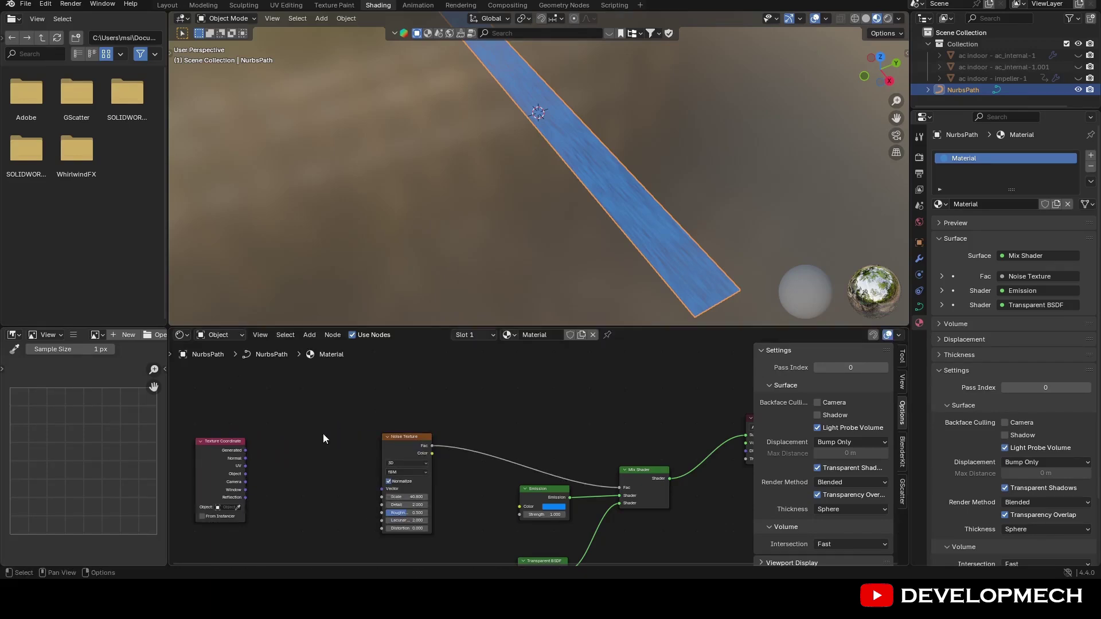
Add a Mapping node and connect it between the Texture Coordinate's Generated output and the Noise Texture's Vector input.
{"action": "left_click", "coordinate": [309, 335]}
{"action": "mouse_move", "coordinate": [318, 420]}
{"action": "left_click", "coordinate": [405, 445]}
{"action": "left_click", "coordinate": [268, 431]}
{"action": "left_click_drag", "start_coordinate": [245, 451], "coordinate": [343, 440]}
{"action": "left_click_drag", "start_coordinate": [371, 487], "coordinate": [291, 507]}
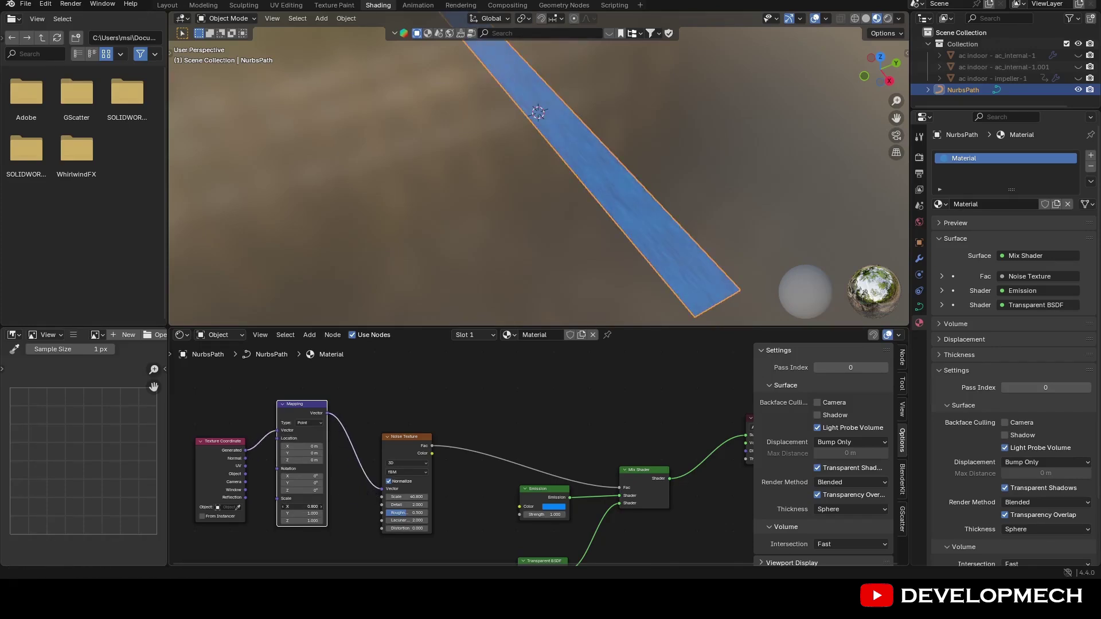
Set the Mapping node's X Scale to 0.05.
{"action": "left_click", "coordinate": [314, 506]}
{"action": "type", "text": "0.05"}
{"action": "key", "text": "Return"}
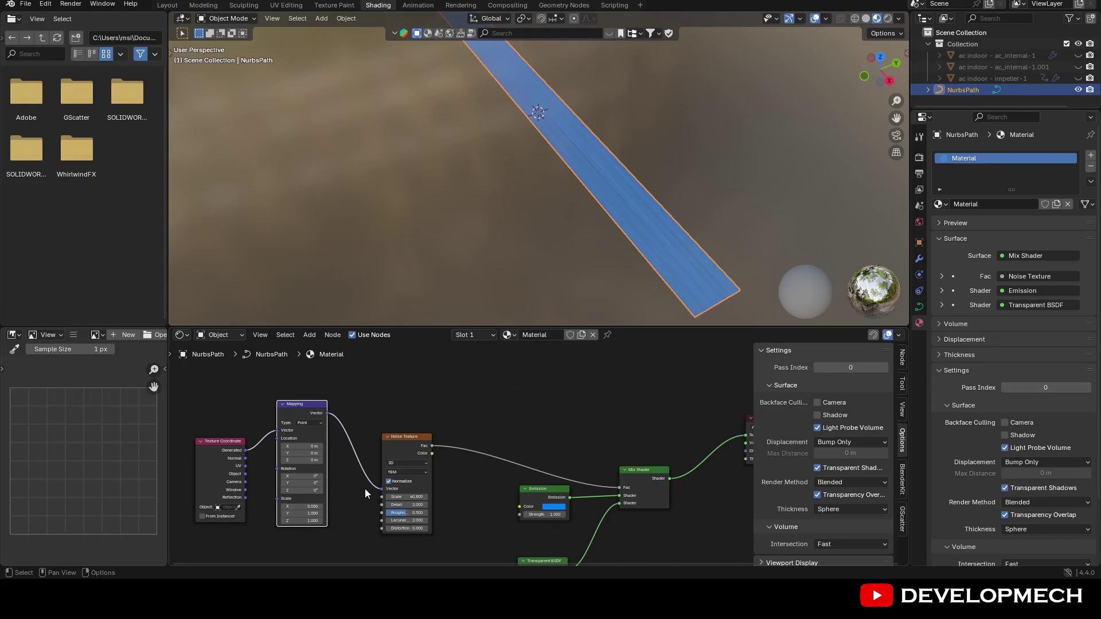
Reposition the Emission and Transparent BSDF nodes and insert a Color Ramp node between the Noise Texture and the Mix Shader.
{"action": "middle_click_drag", "start_coordinate": [567, 413], "coordinate": [529, 422]}
{"action": "left_click_drag", "start_coordinate": [519, 469], "coordinate": [526, 466]}
{"action": "left_click_drag", "start_coordinate": [532, 542], "coordinate": [545, 537]}
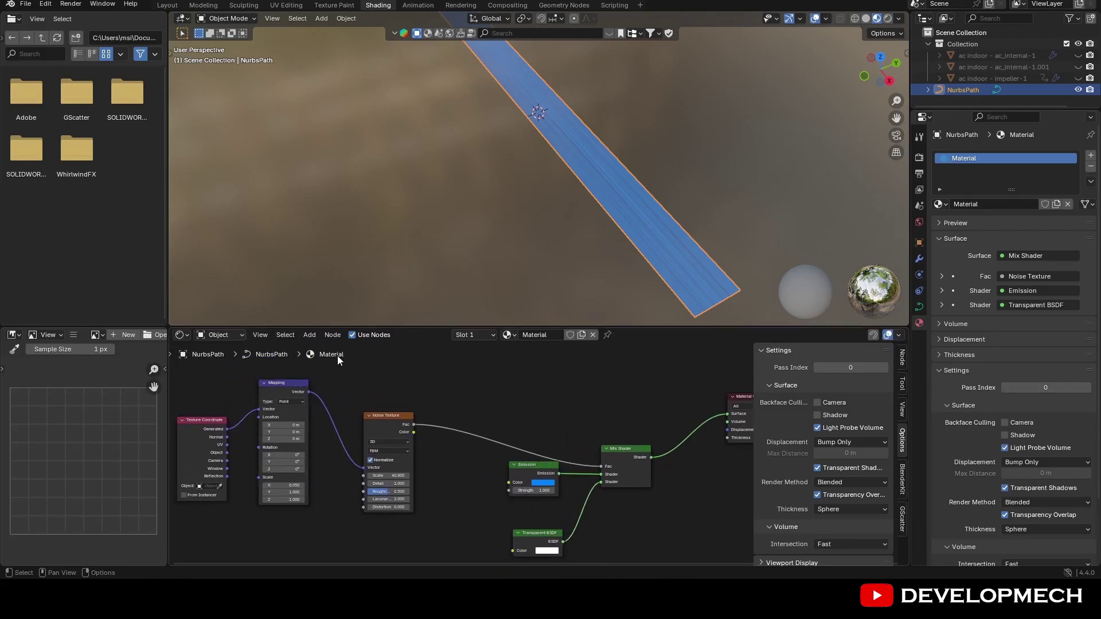
{"action": "left_click", "coordinate": [316, 335]}
{"action": "mouse_move", "coordinate": [325, 398]}
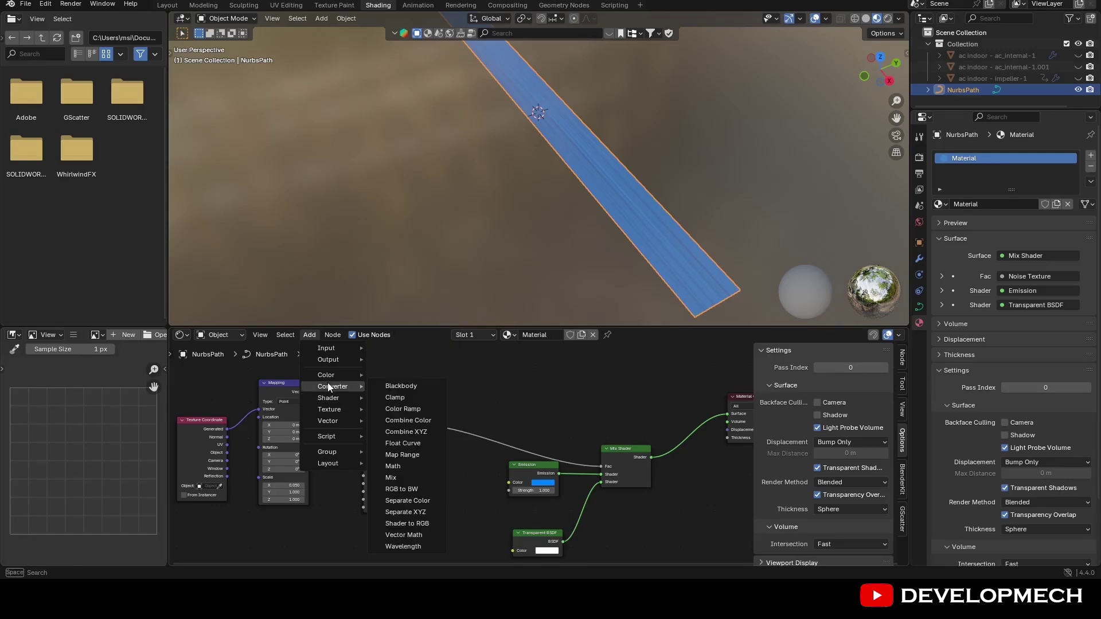
{"action": "left_click", "coordinate": [404, 409]}
{"action": "left_click", "coordinate": [429, 411]}
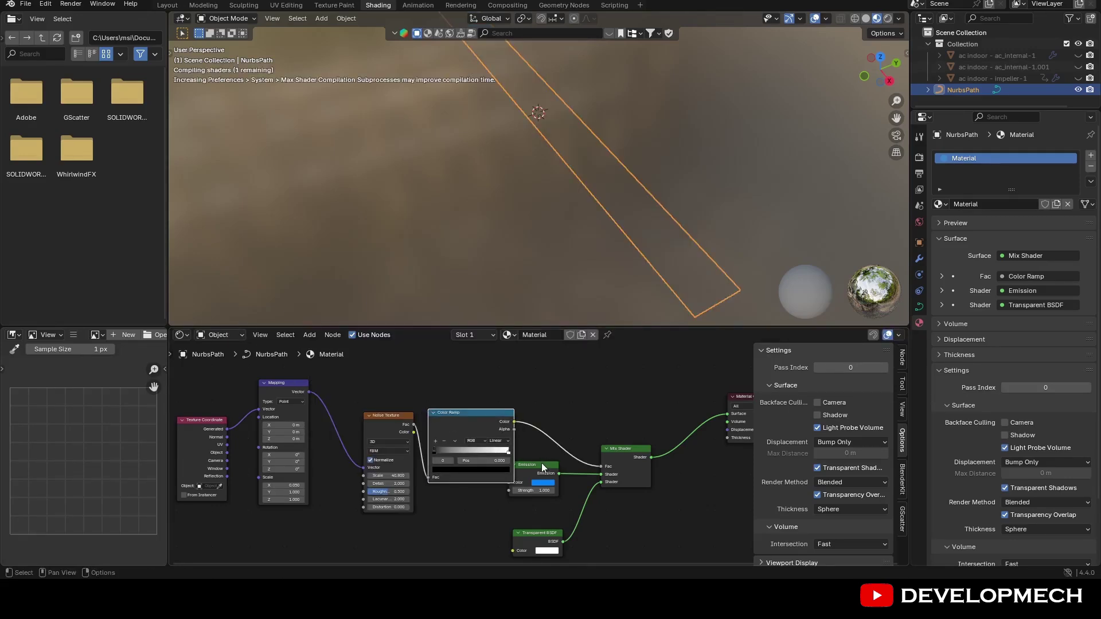
Move the Color Ramp's white stop to about 0.6 and set the Noise Texture's Detail to 5.
{"action": "left_click_drag", "start_coordinate": [544, 467], "coordinate": [552, 488]}
{"action": "left_click_drag", "start_coordinate": [507, 454], "coordinate": [479, 452]}
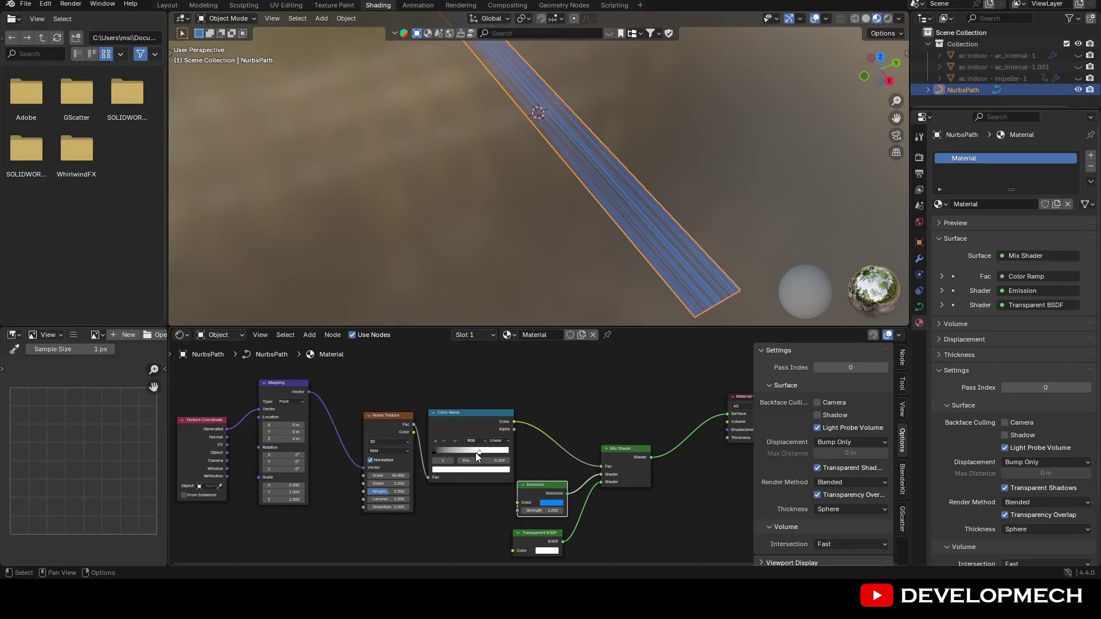
{"action": "mouse_move", "coordinate": [384, 476]}
{"action": "left_mouse_down"}
{"action": "mouse_move", "coordinate": [395, 483]}
{"action": "mouse_move", "coordinate": [375, 485]}
{"action": "left_mouse_up"}
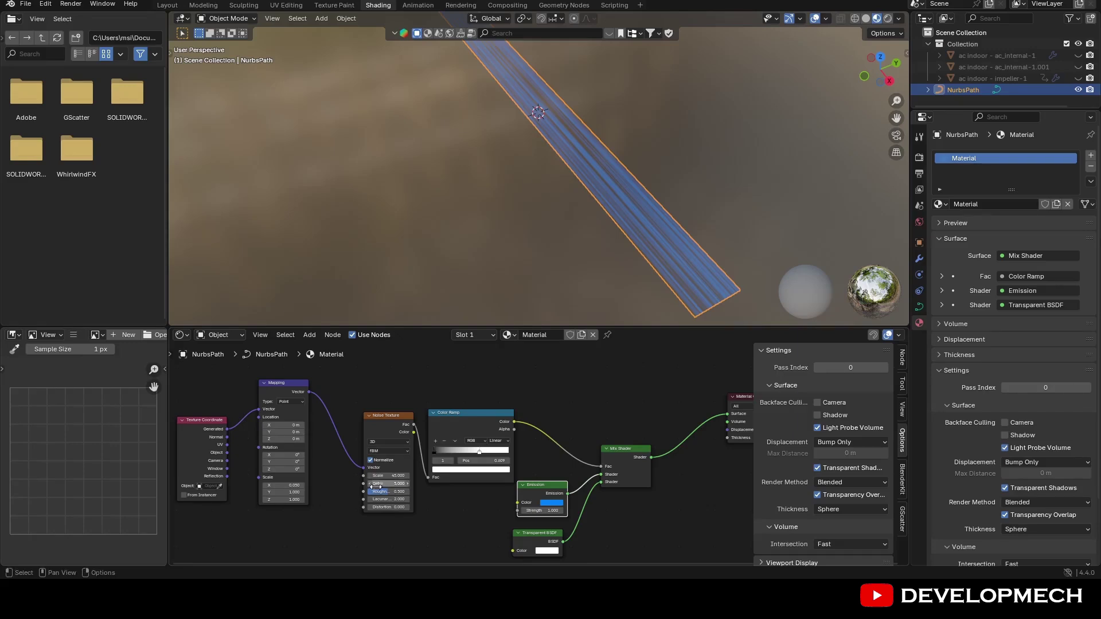
Set the Emission node's Strength to 10.
{"action": "double_click", "coordinate": [546, 511]}
{"action": "type", "text": "10"}
{"action": "key", "text": "Return"}
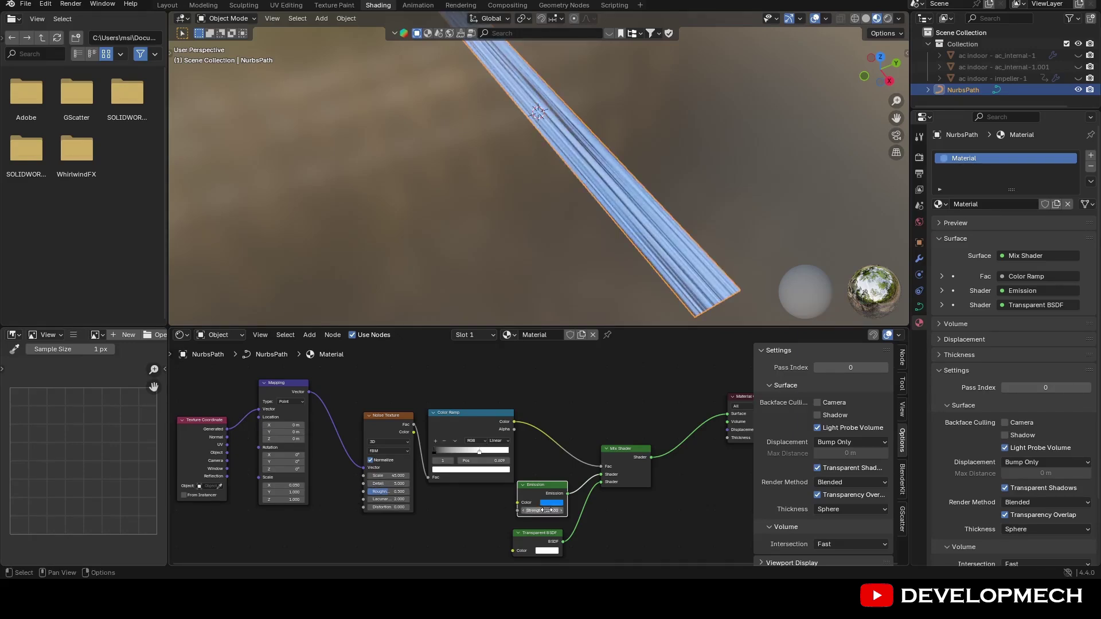
{"action": "left_click", "coordinate": [547, 549]}
{"action": "middle_click_drag", "start_coordinate": [626, 546], "coordinate": [600, 549]}
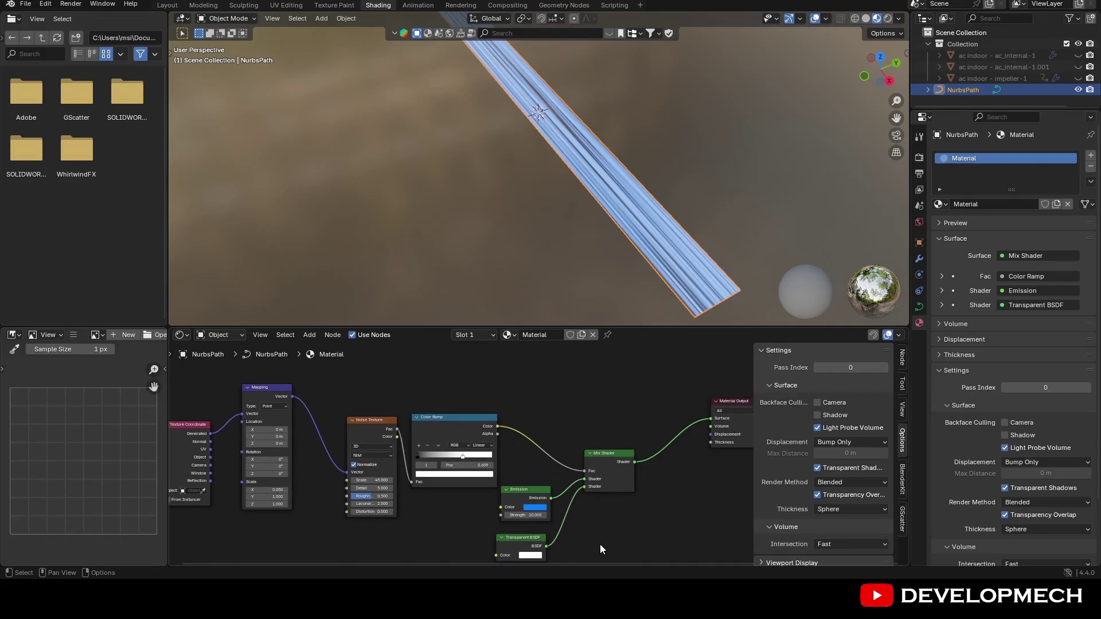
Move the Color Ramp's white stop to about 0.51 and raise the Noise Texture's Scale to about 44.
{"action": "left_click_drag", "start_coordinate": [461, 457], "coordinate": [455, 460]}
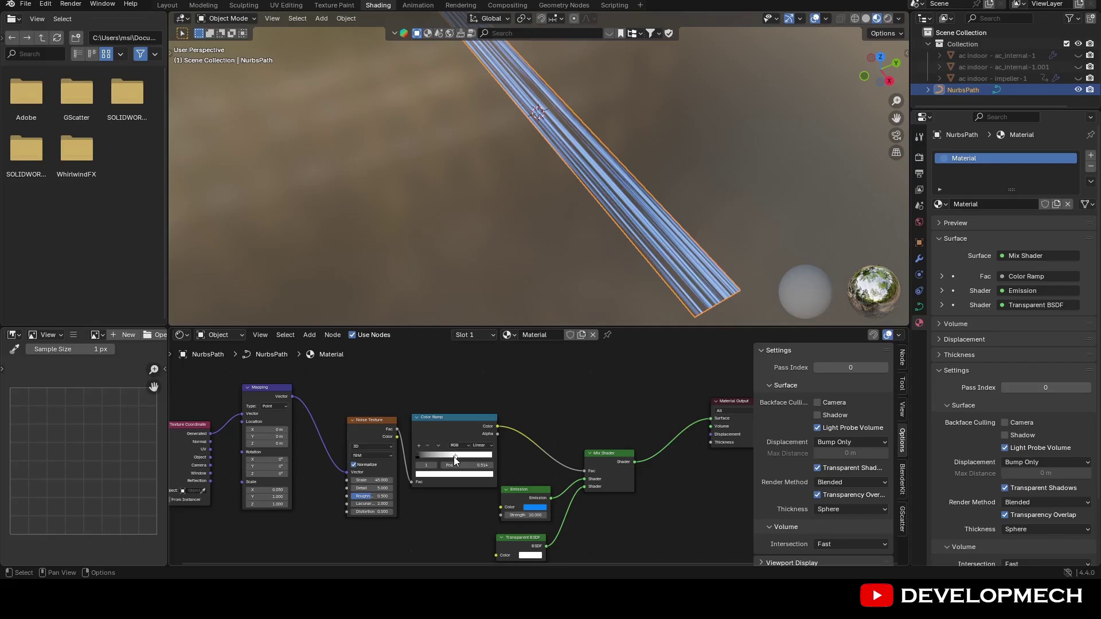
{"action": "left_click_drag", "start_coordinate": [379, 480], "coordinate": [439, 480]}
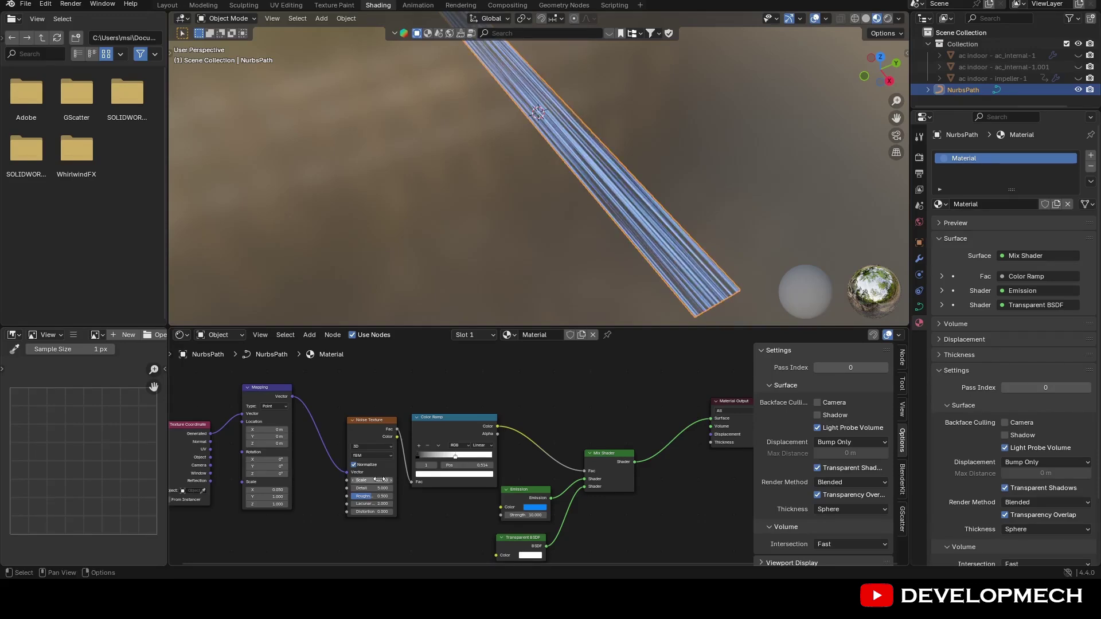
{"action": "left_click", "coordinate": [477, 257]}
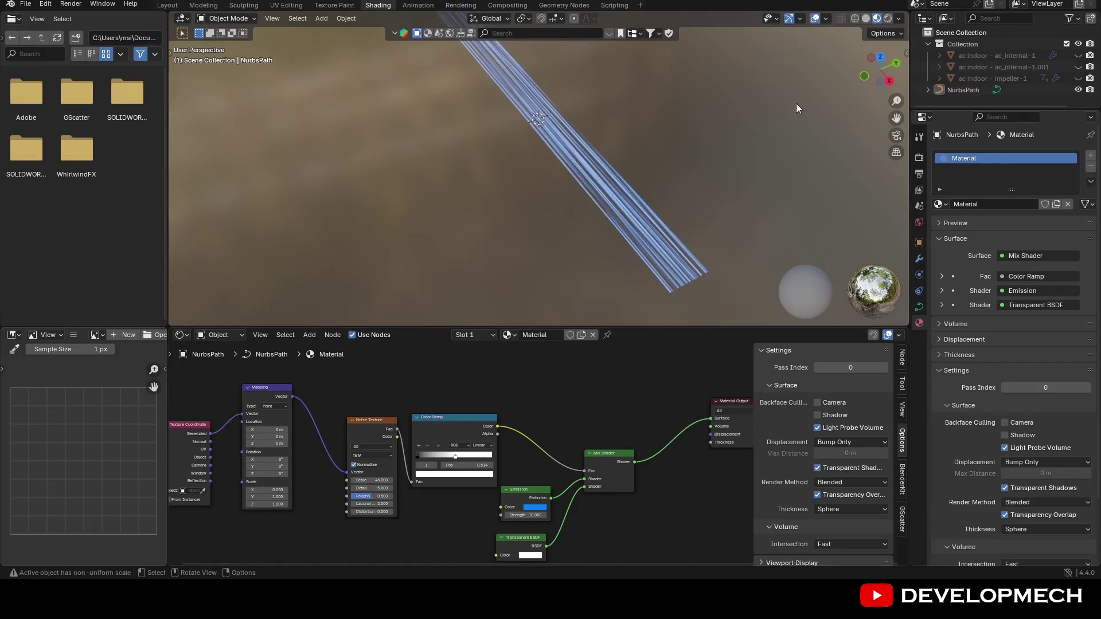
{"action": "middle_click_drag", "start_coordinate": [883, 111], "coordinate": [749, 126]}
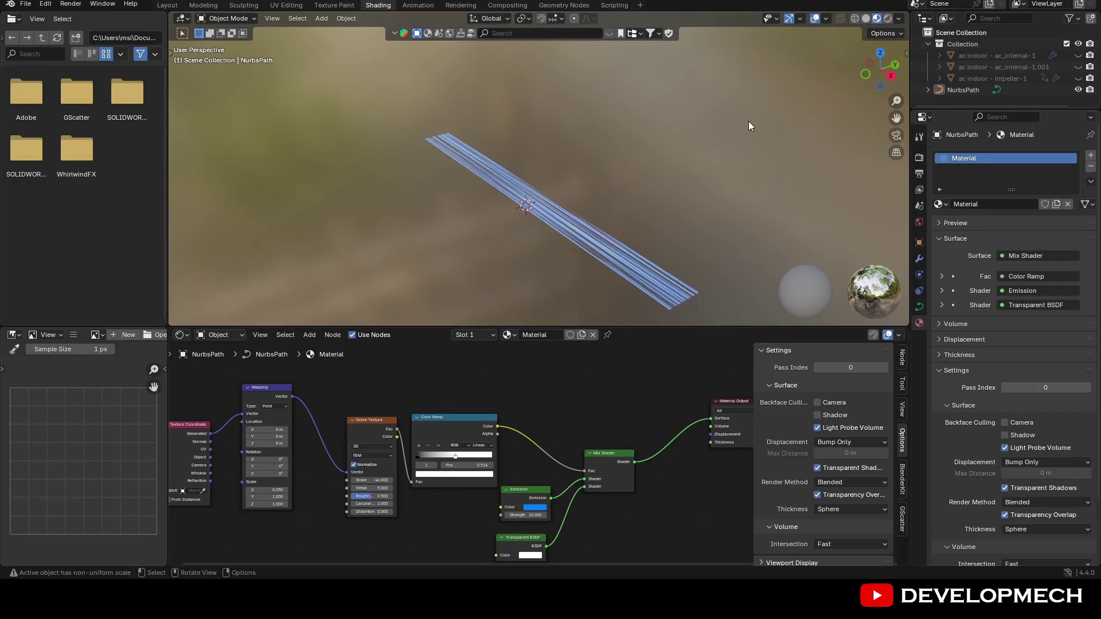
{"action": "middle_click_drag", "start_coordinate": [600, 387], "coordinate": [624, 376]}
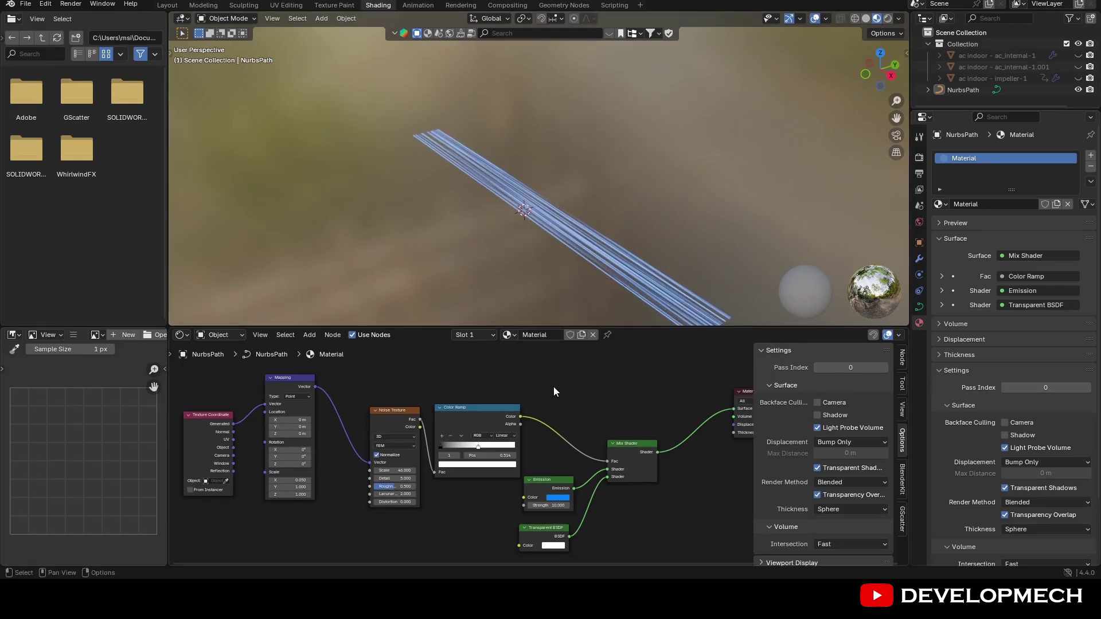
{"action": "left_click_drag", "start_coordinate": [442, 445], "coordinate": [404, 452]}
Duplicate the Emission node and place the copy above the Mix Shader.
{"action": "scroll", "coordinate": [361, 385], "scroll_direction": "down", "scroll_amount": 4}
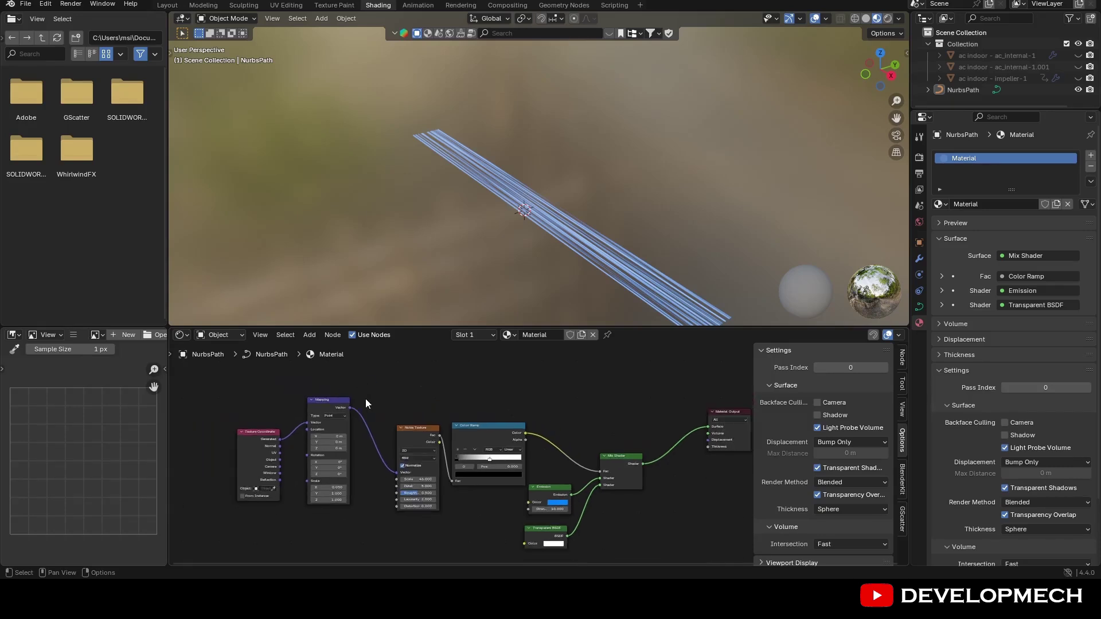
{"action": "middle_click_drag", "start_coordinate": [387, 383], "coordinate": [328, 400]}
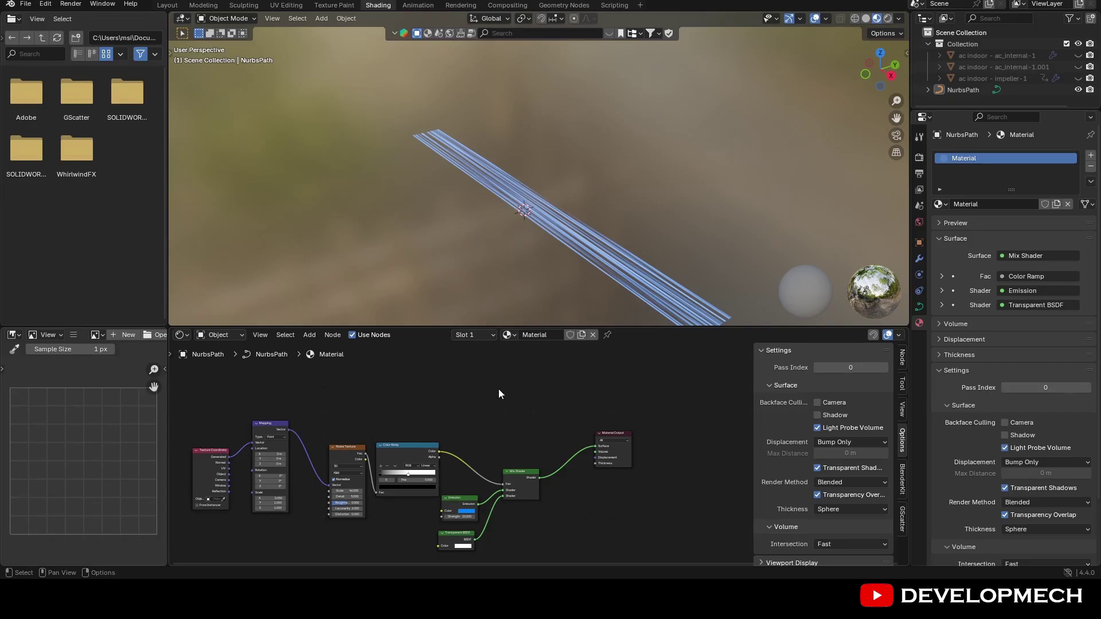
{"action": "scroll", "coordinate": [493, 394], "scroll_direction": "up", "scroll_amount": 1}
{"action": "right_click", "coordinate": [487, 507]}
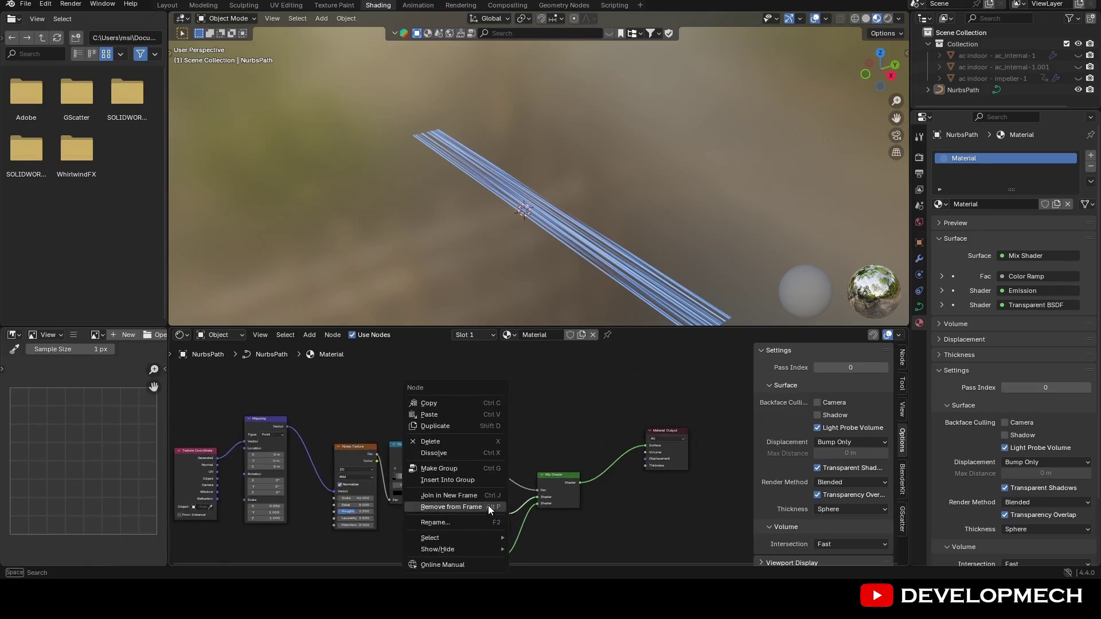
{"action": "left_click", "coordinate": [470, 428]}
{"action": "left_click", "coordinate": [533, 422]}
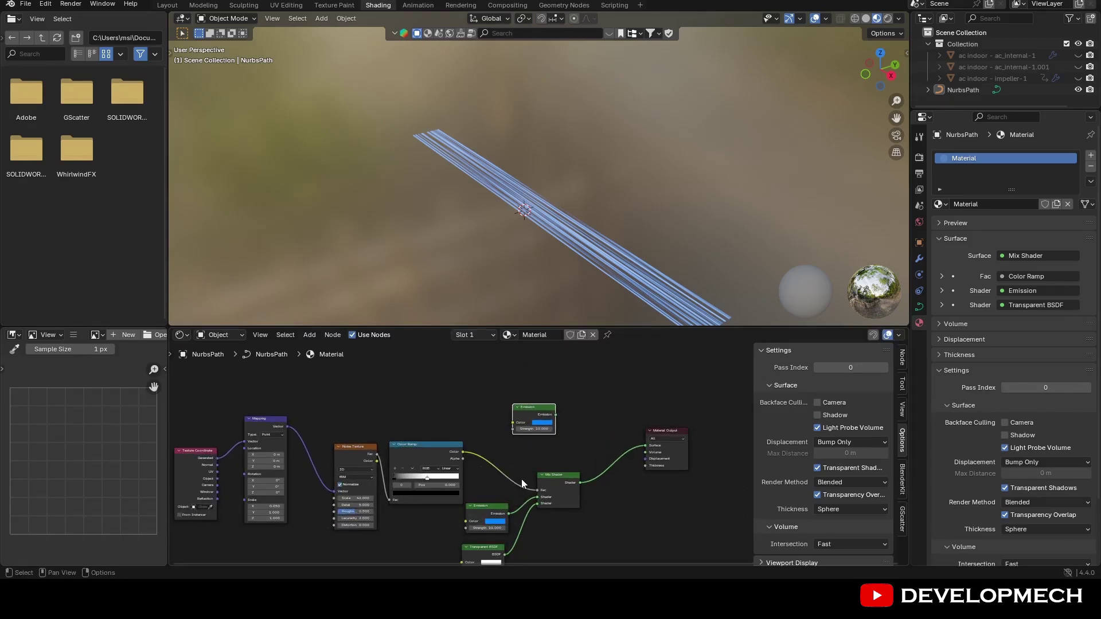
Duplicate the Mix Shader and connect the duplicated Emission and the Transparent BSDF to the copy's two Shader inputs.
{"action": "right_click", "coordinate": [508, 453]}
{"action": "key", "text": "Escape"}
{"action": "left_click", "coordinate": [574, 478]}
{"action": "right_click", "coordinate": [570, 473]}
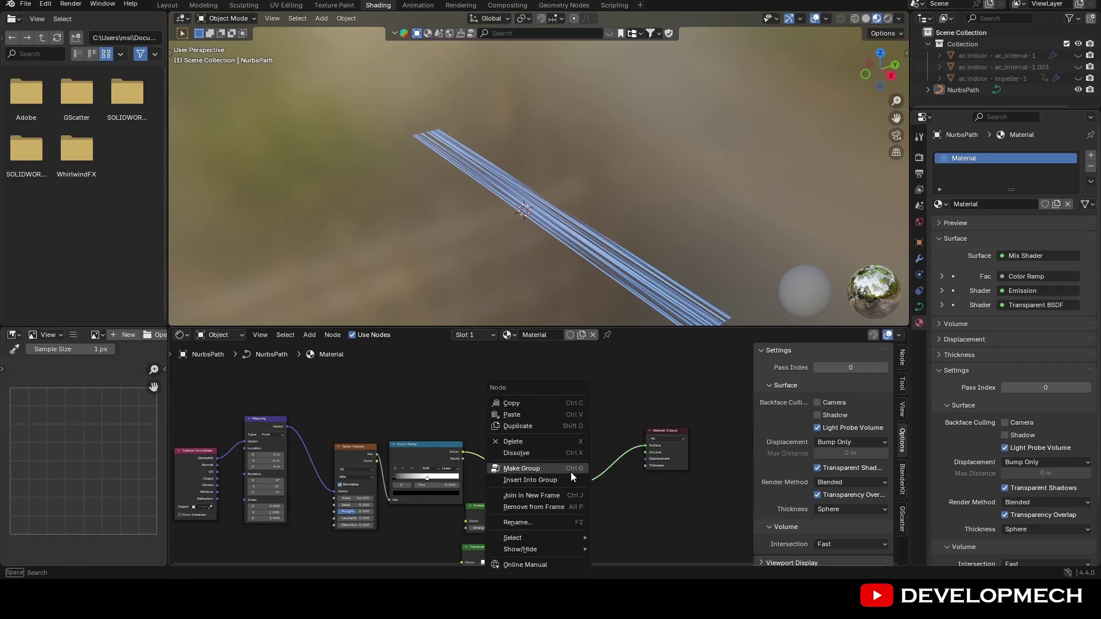
{"action": "left_click", "coordinate": [568, 425]}
{"action": "left_click", "coordinate": [611, 352]}
{"action": "left_click_drag", "start_coordinate": [581, 421], "coordinate": [560, 414]}
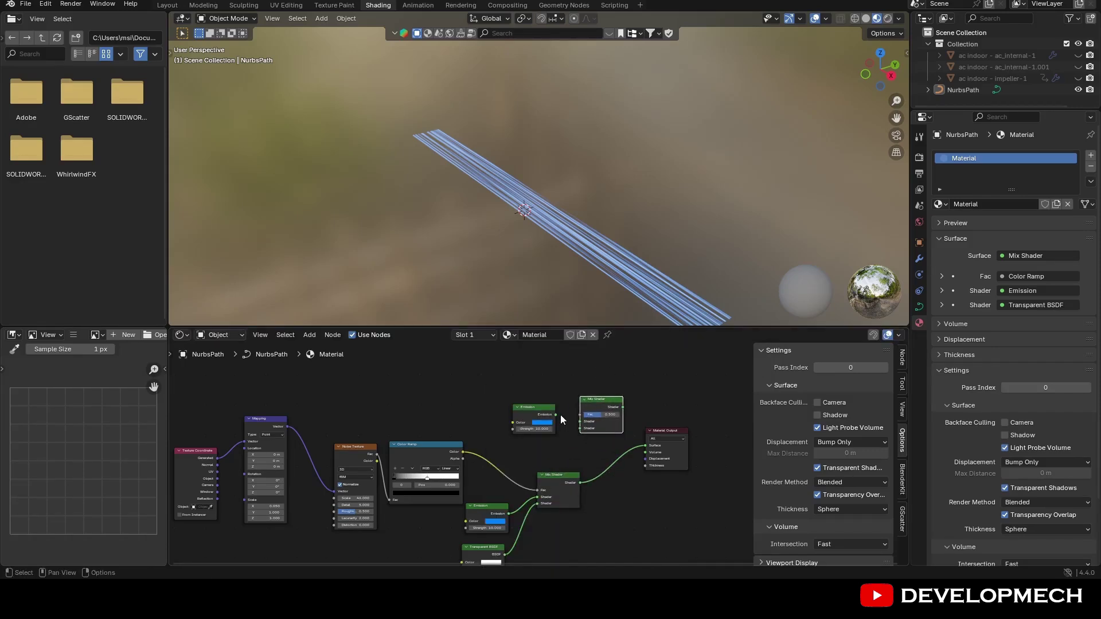
{"action": "left_click_drag", "start_coordinate": [503, 553], "coordinate": [697, 446]}
Duplicate the Mapping node above the original and connect the Texture Coordinate's UV output to both Mapping nodes' Vector inputs.
{"action": "middle_click_drag", "start_coordinate": [472, 412], "coordinate": [591, 430]}
{"action": "left_click", "coordinate": [388, 445]}
{"action": "right_click", "coordinate": [389, 445]}
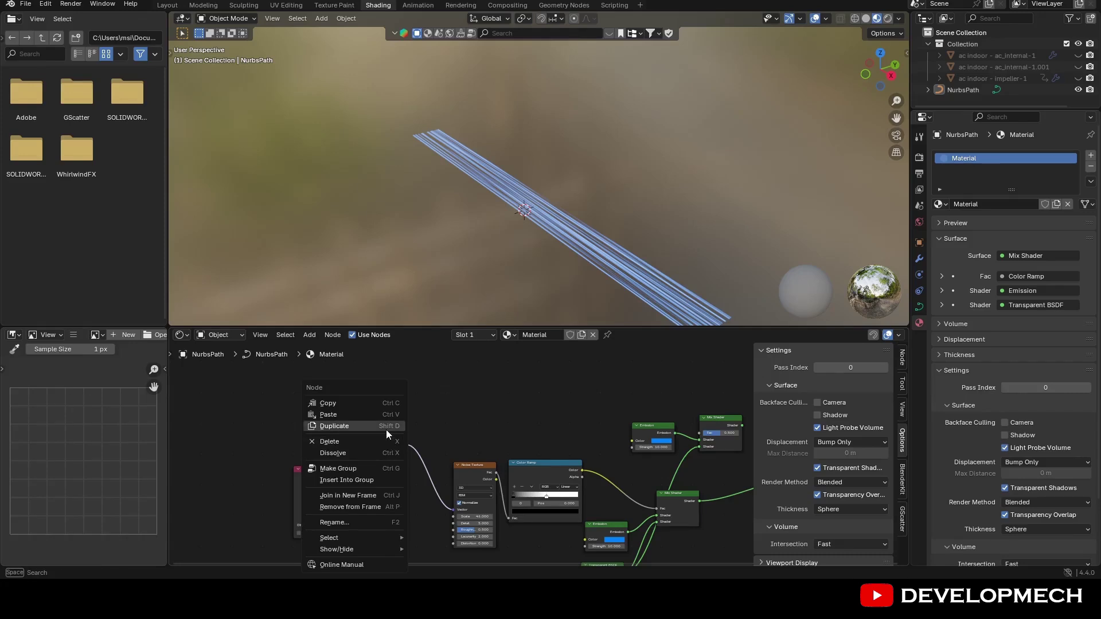
{"action": "left_click", "coordinate": [386, 428]}
{"action": "middle_click_drag", "start_coordinate": [474, 459], "coordinate": [466, 505]}
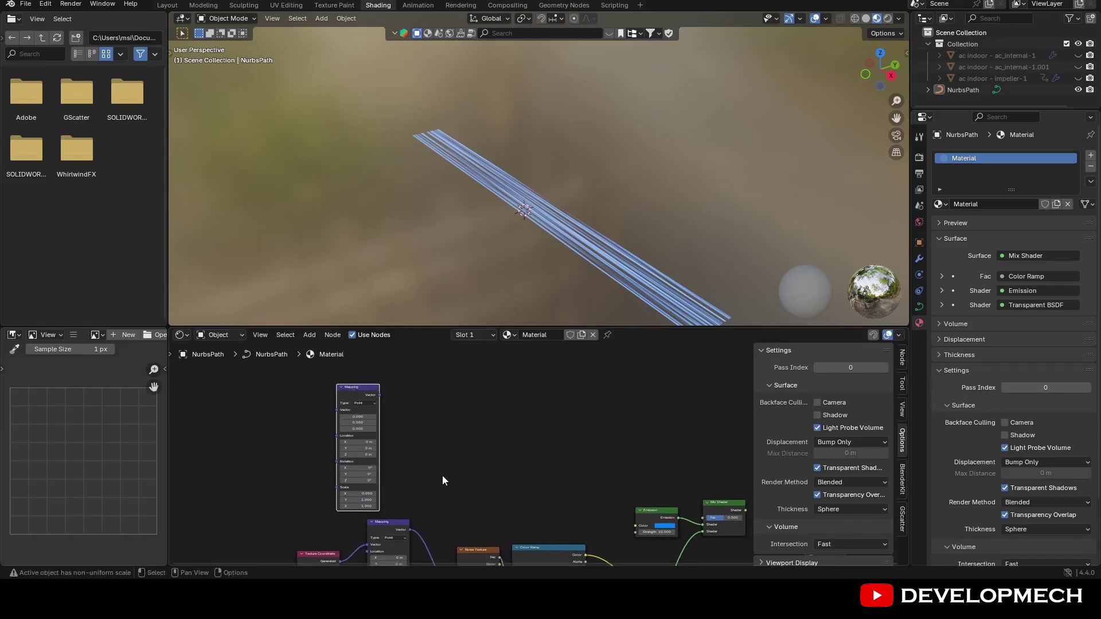
{"action": "left_click_drag", "start_coordinate": [368, 386], "coordinate": [376, 376]}
{"action": "middle_click_drag", "start_coordinate": [436, 490], "coordinate": [445, 463]}
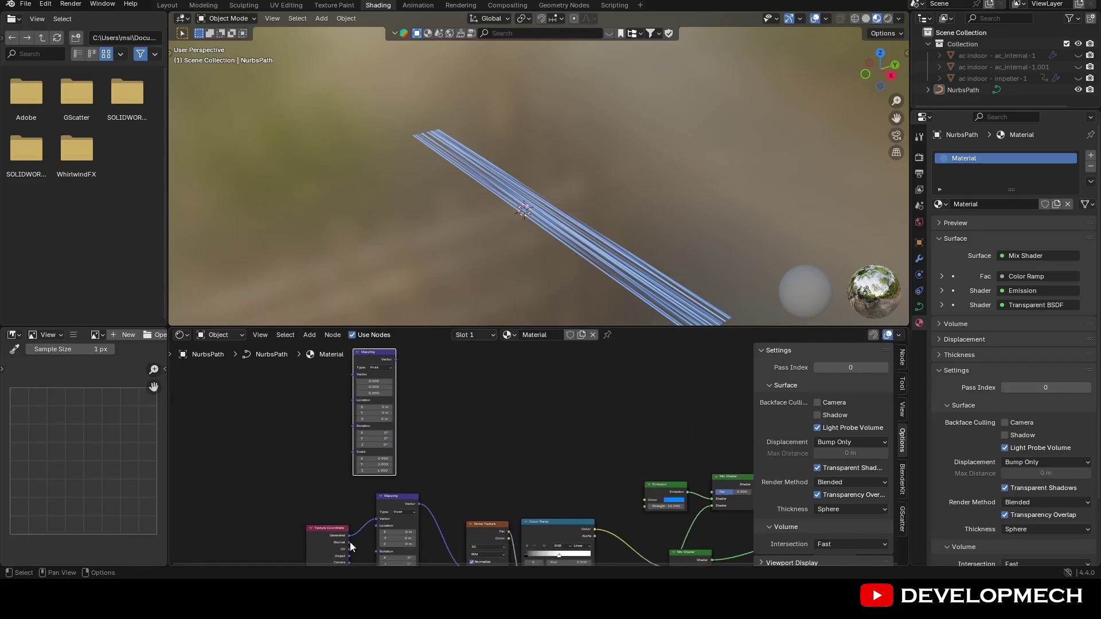
{"action": "left_click_drag", "start_coordinate": [348, 549], "coordinate": [347, 374]}
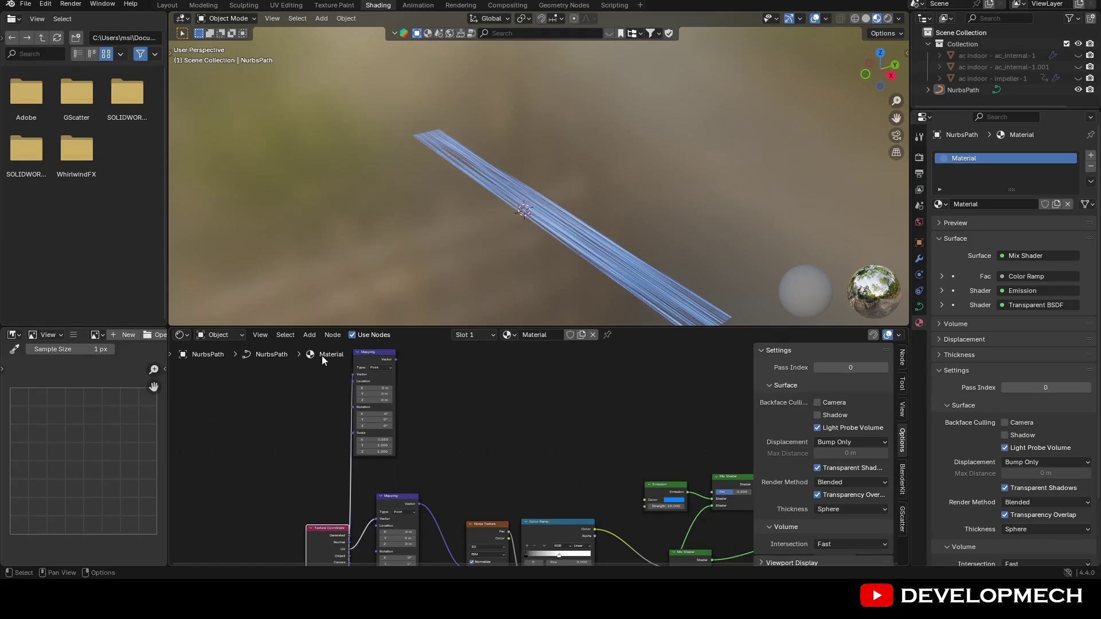
Add a Gradient Texture node and connect the duplicated Mapping node's Vector output to its Vector input.
{"action": "key", "text": "shift+a"}
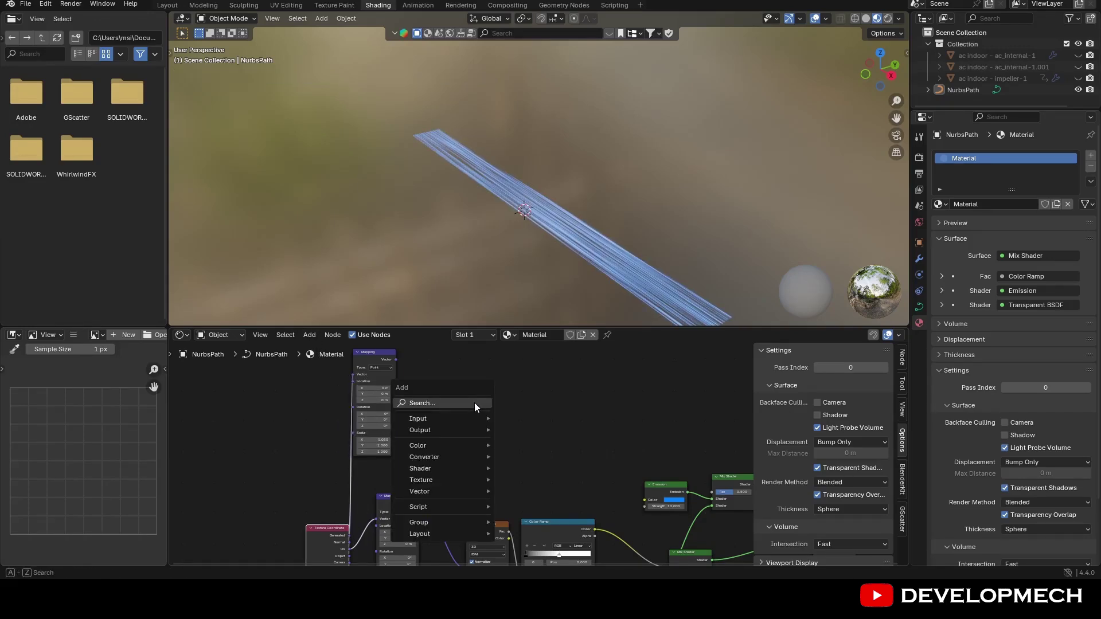
{"action": "left_click", "coordinate": [473, 402]}
{"action": "left_click", "coordinate": [509, 423]}
{"action": "left_click", "coordinate": [450, 389]}
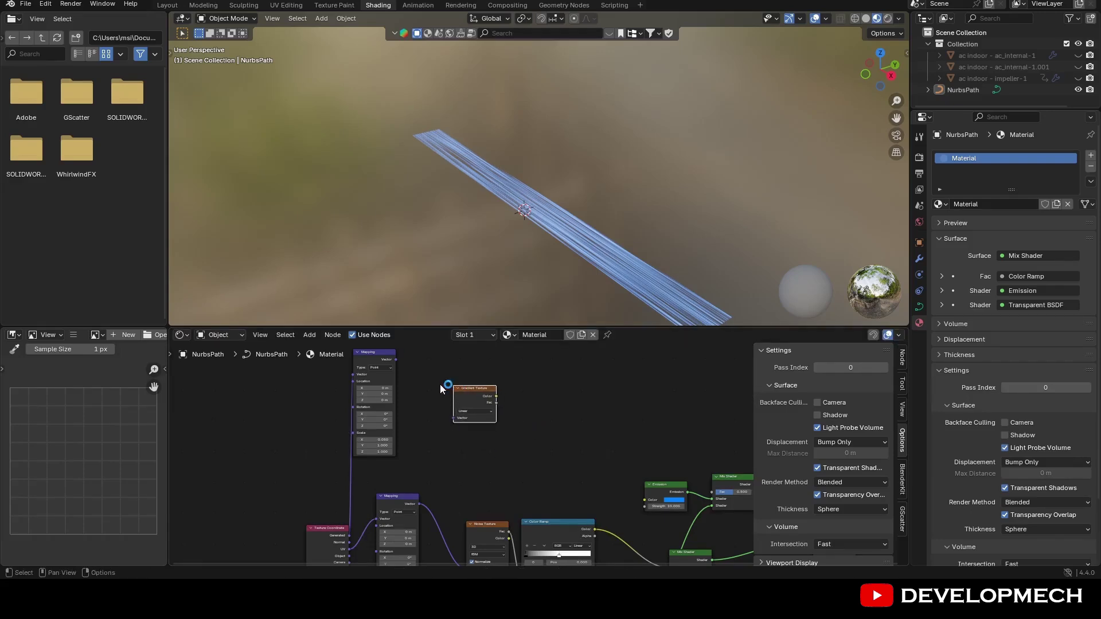
{"action": "left_click_drag", "start_coordinate": [396, 359], "coordinate": [453, 418]}
Add a second Color Ramp node after the Gradient Texture and connect the gradient's Color output to its Fac input.
{"action": "middle_click_drag", "start_coordinate": [540, 445], "coordinate": [507, 449]}
{"action": "key", "text": "shift+a"}
{"action": "mouse_move", "coordinate": [507, 449]}
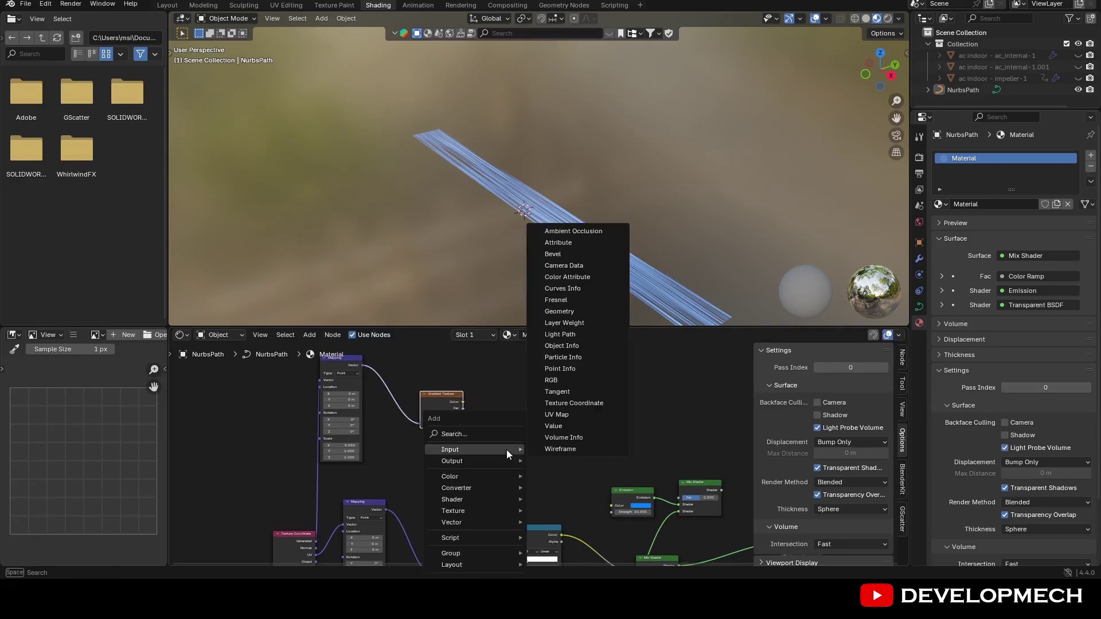
{"action": "left_click", "coordinate": [454, 434]}
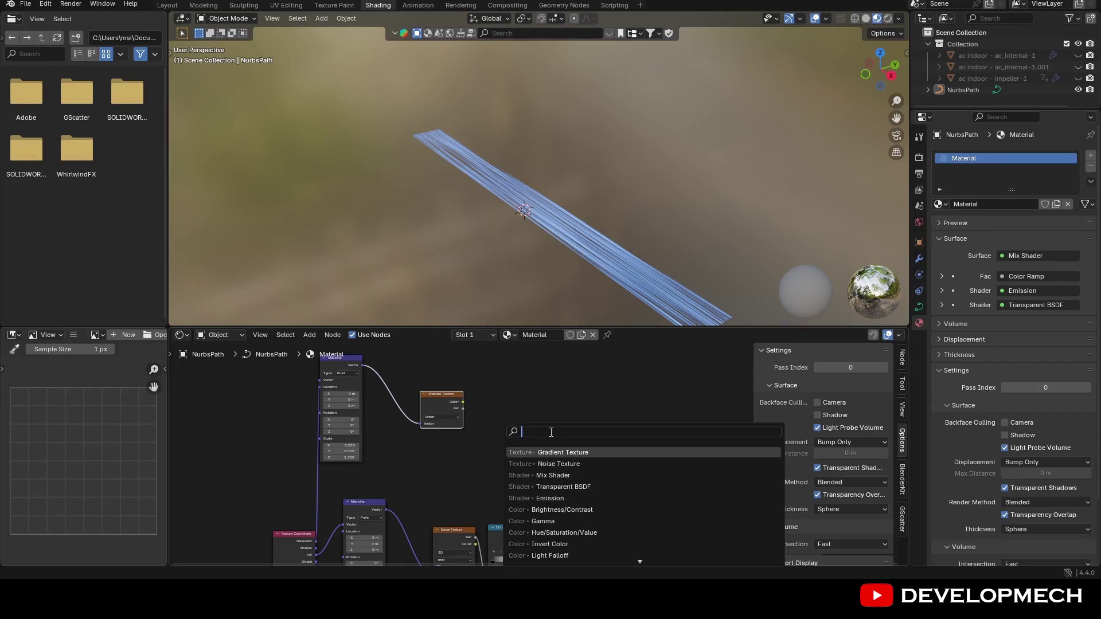
{"action": "type", "text": "co"}
{"action": "left_click", "coordinate": [562, 464]}
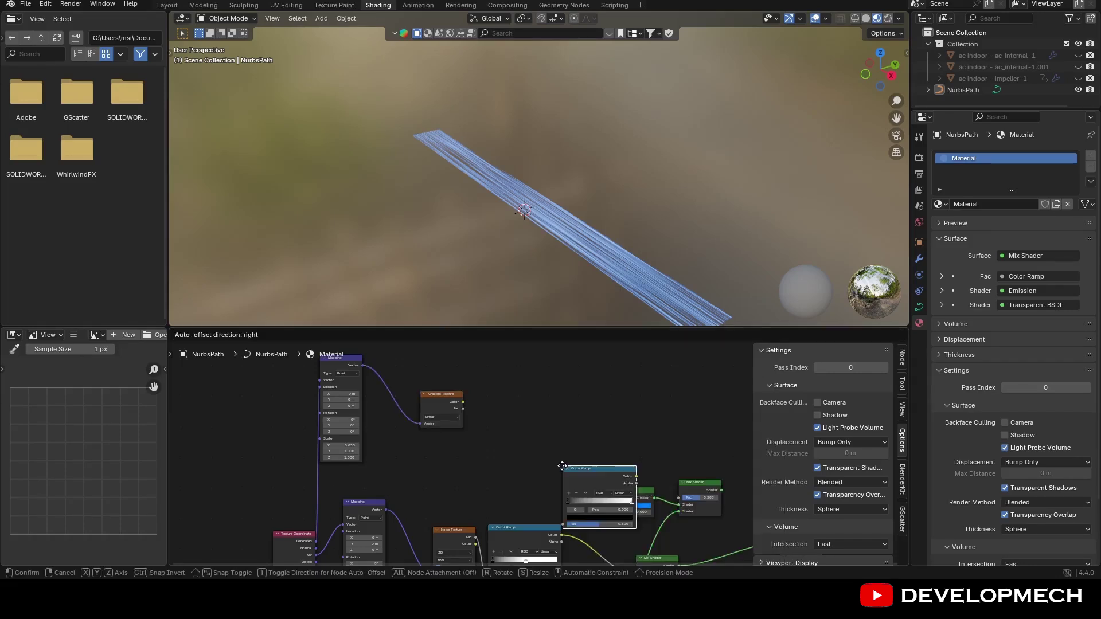
{"action": "left_click", "coordinate": [485, 418]}
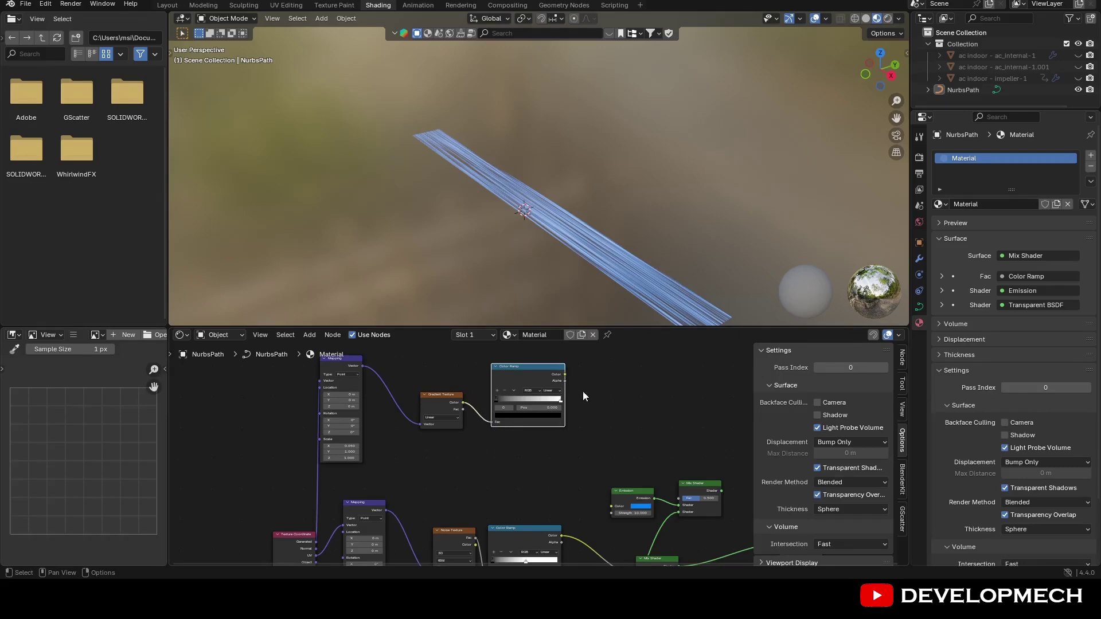
Add an Invert Color node and connect the second Color Ramp's Color output to its Color input.
{"action": "key", "text": "shift+a"}
{"action": "left_click", "coordinate": [590, 392]}
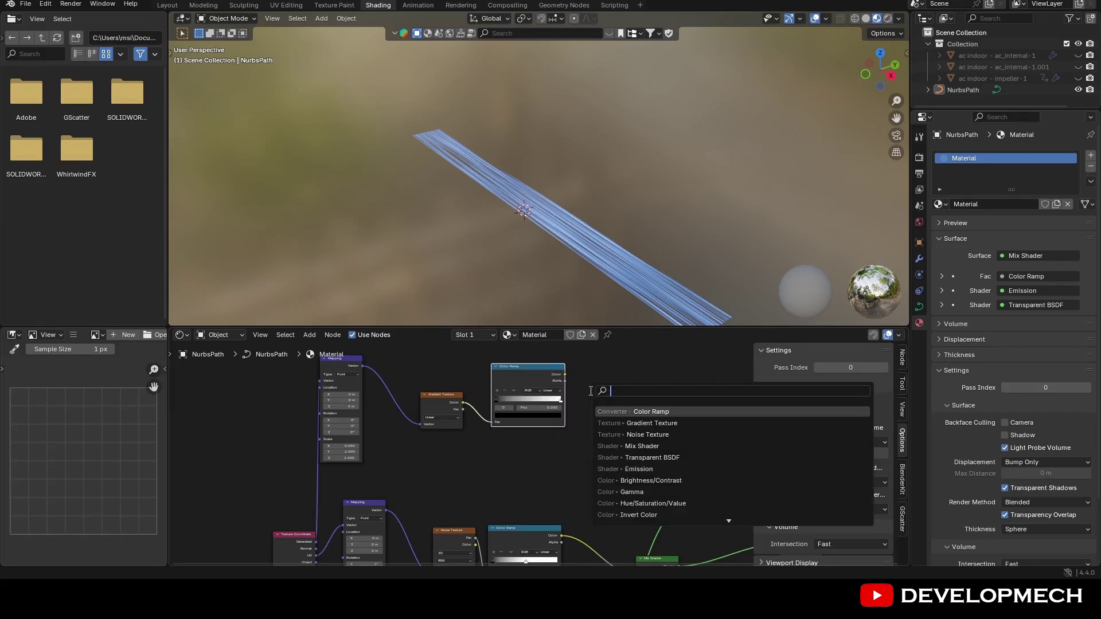
{"action": "left_click", "coordinate": [638, 515]}
{"action": "left_click", "coordinate": [575, 381]}
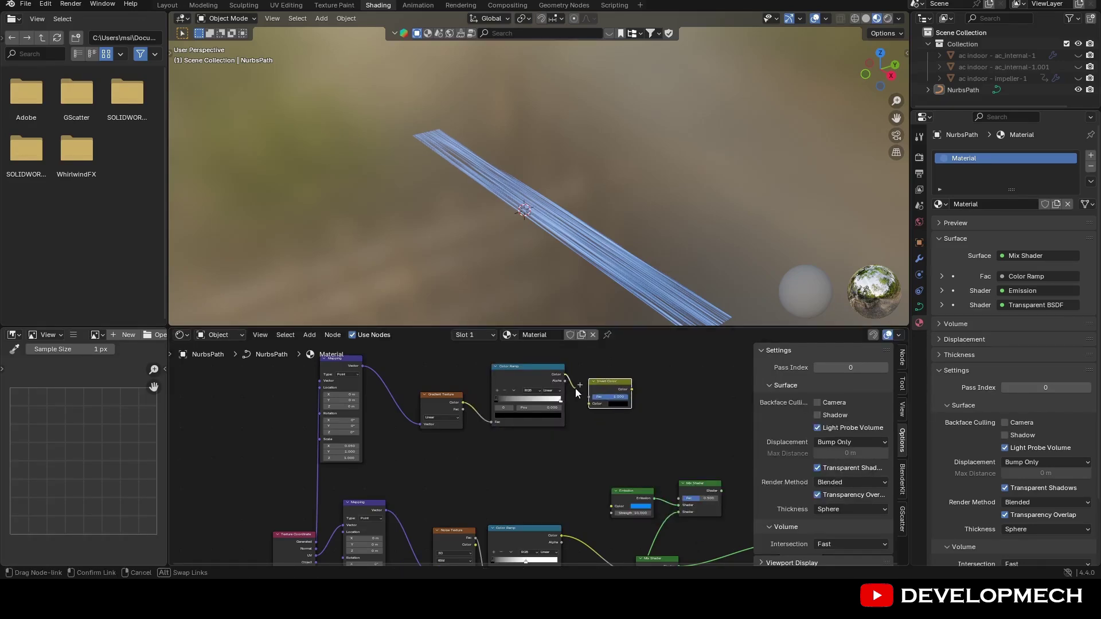
Move the duplicated Mix Shader slightly and connect the Invert Color output to its Fac input.
{"action": "middle_click_drag", "start_coordinate": [678, 431], "coordinate": [600, 444]}
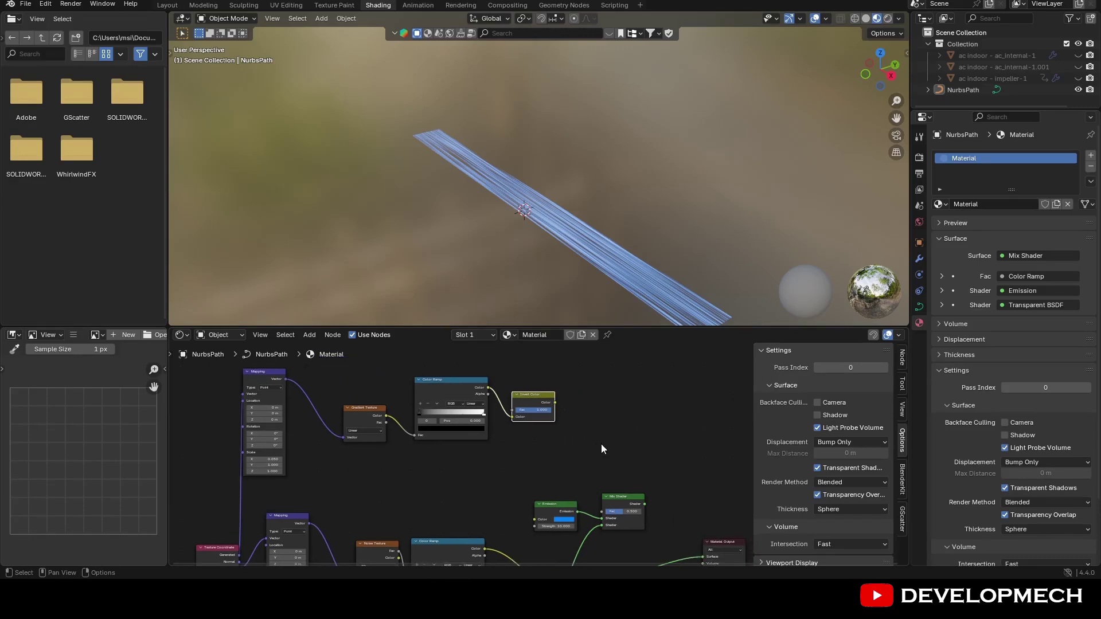
{"action": "left_click_drag", "start_coordinate": [621, 496], "coordinate": [629, 481]}
{"action": "left_click_drag", "start_coordinate": [554, 403], "coordinate": [611, 494]}
Duplicate the gradient-driven Mix Shader and connect its Shader output to the new copy's first Shader input.
{"action": "right_click", "coordinate": [642, 484]}
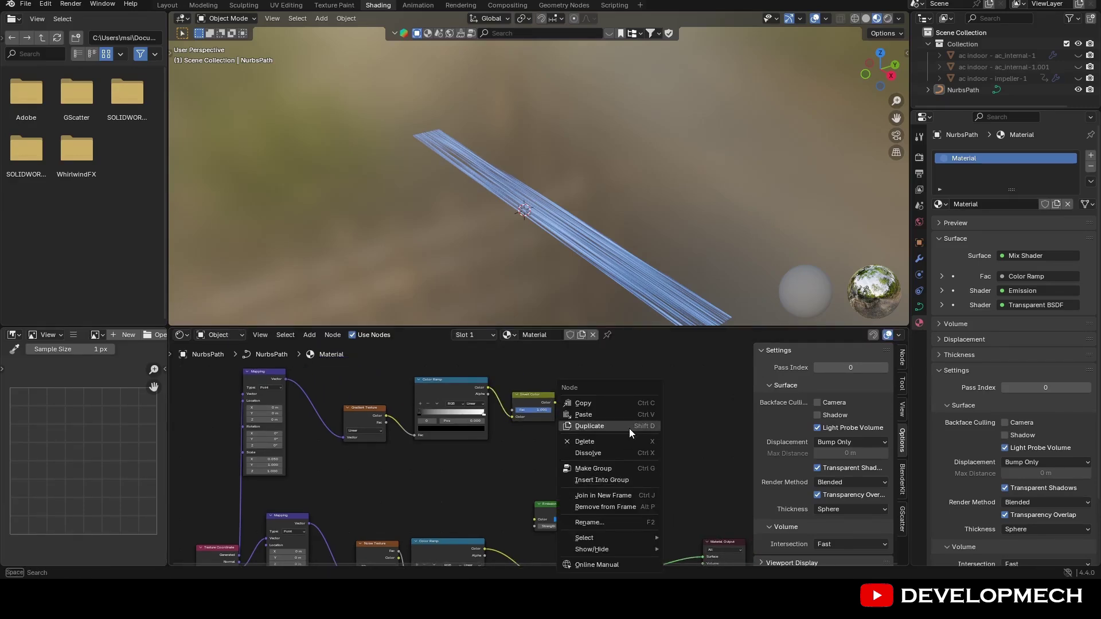
{"action": "left_click", "coordinate": [628, 428]}
{"action": "left_click", "coordinate": [696, 434]}
{"action": "left_click", "coordinate": [653, 487]}
{"action": "left_click_drag", "start_coordinate": [653, 488], "coordinate": [668, 508]}
Connect the original Mix Shader to the new Mix Shader's second Shader input, and the new one to the Material Output's Surface.
{"action": "middle_click_drag", "start_coordinate": [668, 508], "coordinate": [650, 462]}
{"action": "left_click_drag", "start_coordinate": [686, 510], "coordinate": [649, 469]}
{"action": "left_click_drag", "start_coordinate": [702, 446], "coordinate": [677, 508]}
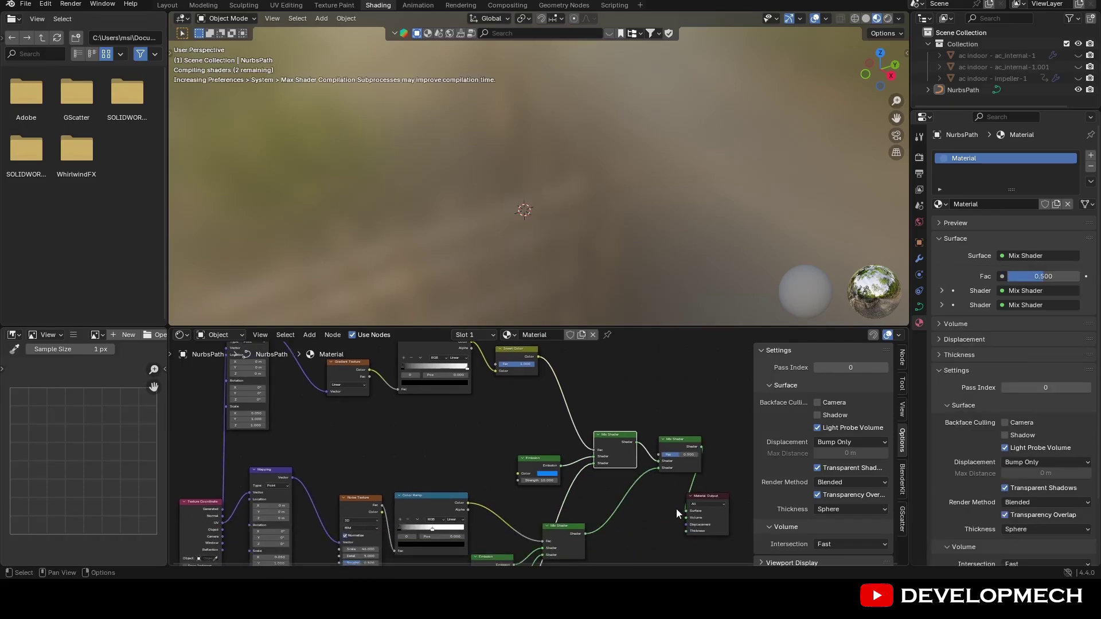
Reposition the final Mix Shader and connect the noise Color Ramp's Color output to its Fac input.
{"action": "left_click_drag", "start_coordinate": [669, 438], "coordinate": [649, 473]}
{"action": "left_click_drag", "start_coordinate": [470, 503], "coordinate": [637, 489]}
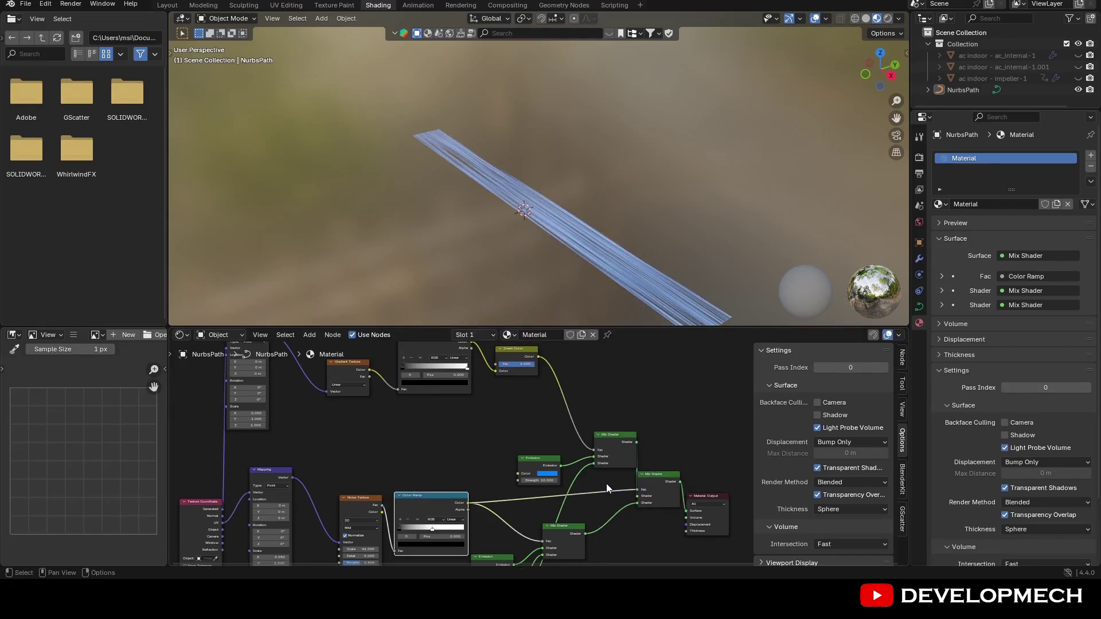
{"action": "mouse_move", "coordinate": [600, 482]}
{"action": "middle_mouse_down"}
{"action": "mouse_move", "coordinate": [622, 437]}
{"action": "mouse_move", "coordinate": [604, 498]}
{"action": "middle_mouse_up"}
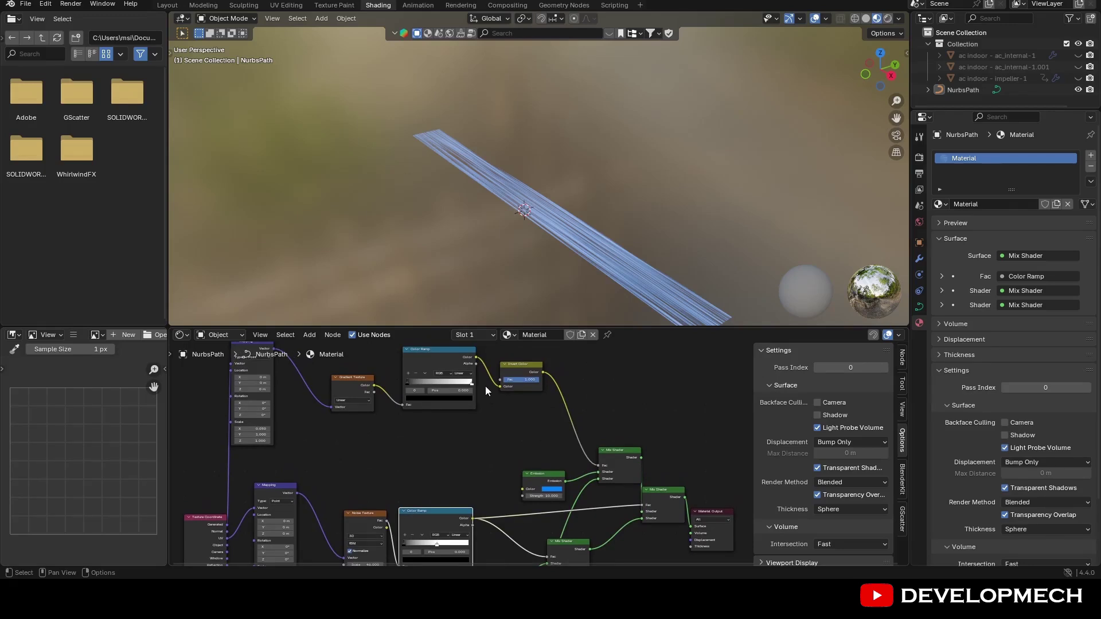
Bring the gradient Color Ramp's white and black stops close together near the middle to form a hard transition.
{"action": "left_click_drag", "start_coordinate": [472, 384], "coordinate": [439, 394]}
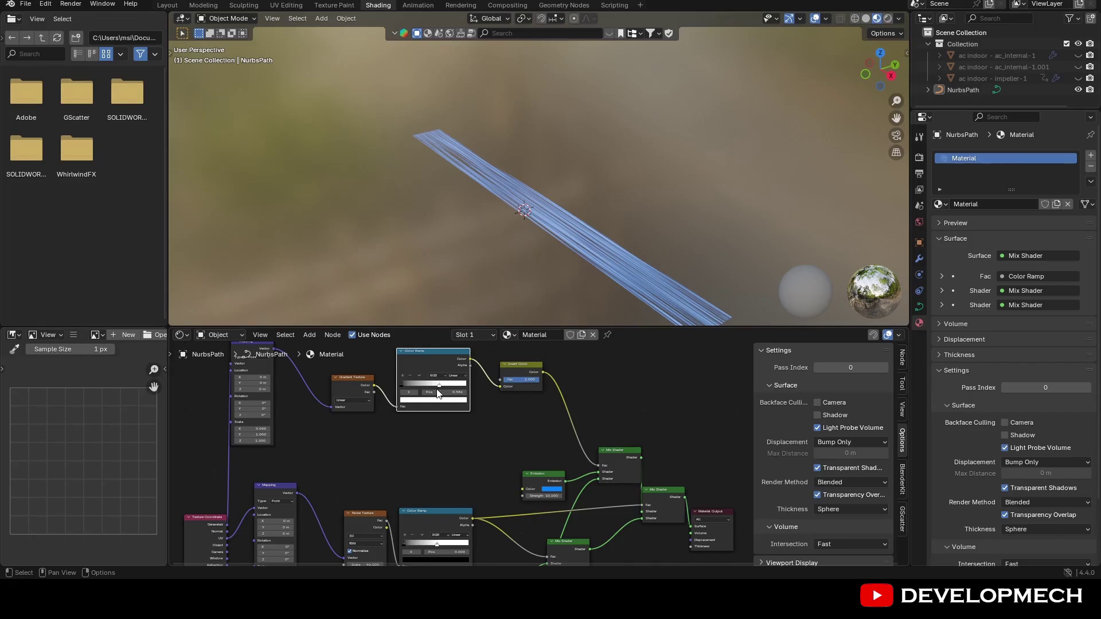
{"action": "left_click_drag", "start_coordinate": [402, 384], "coordinate": [434, 384]}
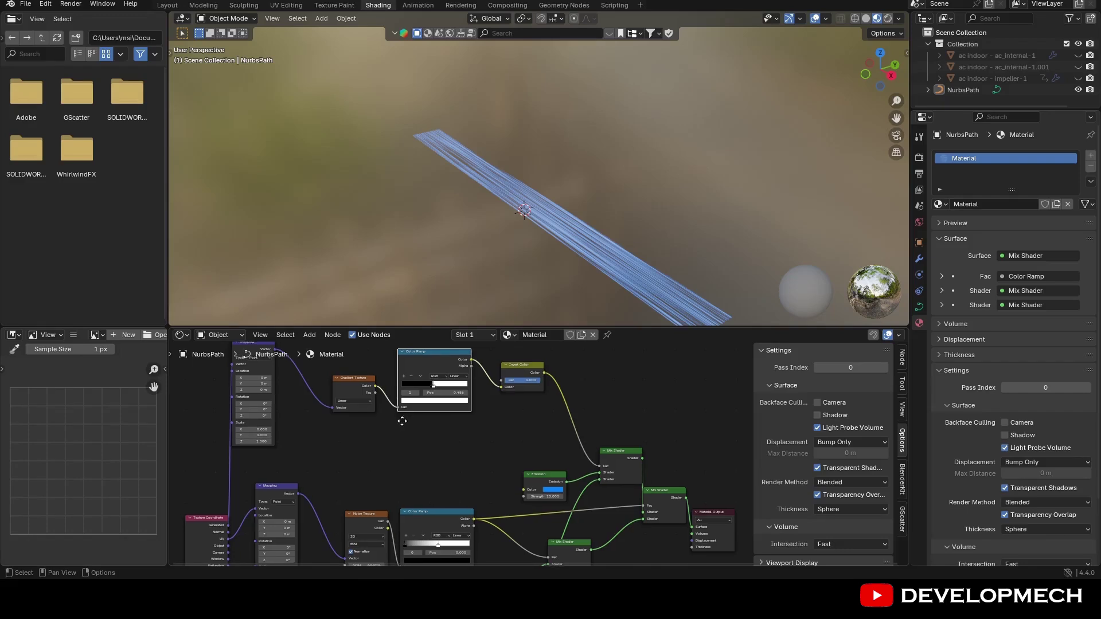
Adjust the X location of the gradient's Mapping node and the Fac of the Invert Color node.
{"action": "middle_click_drag", "start_coordinate": [404, 411], "coordinate": [436, 425]}
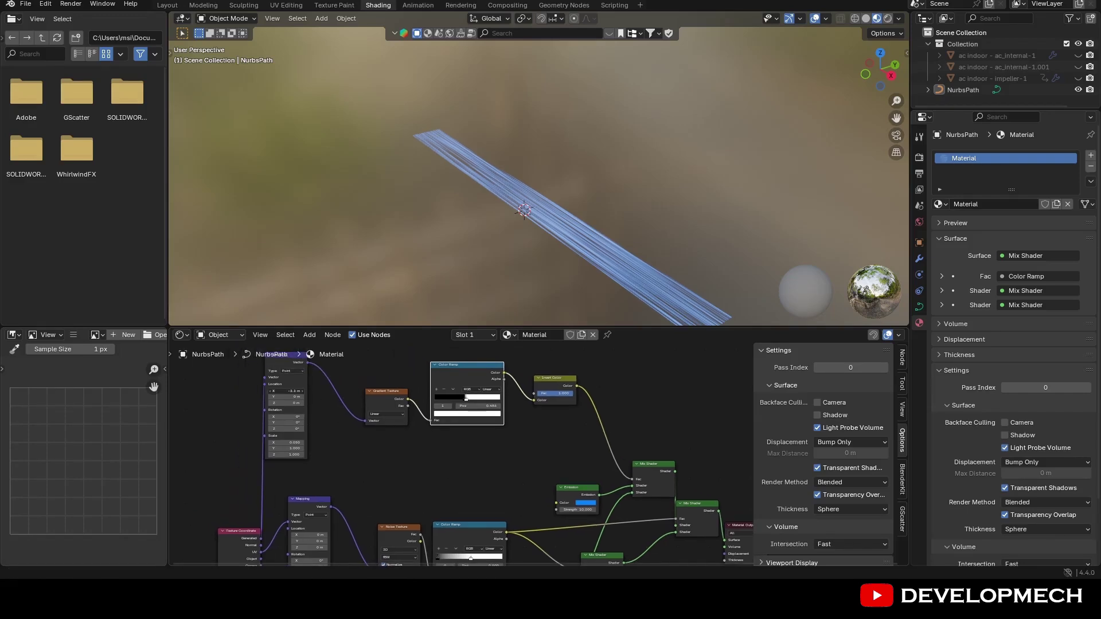
{"action": "mouse_move", "coordinate": [287, 391]}
{"action": "left_mouse_down"}
{"action": "mouse_move", "coordinate": [298, 391]}
{"action": "mouse_move", "coordinate": [286, 391]}
{"action": "left_mouse_up"}
{"action": "mouse_move", "coordinate": [563, 393]}
{"action": "left_mouse_down"}
{"action": "mouse_move", "coordinate": [544, 394]}
{"action": "mouse_move", "coordinate": [568, 393]}
{"action": "left_mouse_up"}
Increase the Noise Texture's Scale and raise the X scale of its Mapping node to about 0.25.
{"action": "scroll", "coordinate": [509, 453], "scroll_direction": "up", "scroll_amount": 1}
{"action": "middle_click_drag", "start_coordinate": [510, 453], "coordinate": [550, 390]}
{"action": "mouse_move", "coordinate": [442, 517]}
{"action": "left_mouse_down"}
{"action": "mouse_move", "coordinate": [410, 517]}
{"action": "mouse_move", "coordinate": [496, 518]}
{"action": "mouse_move", "coordinate": [459, 517]}
{"action": "mouse_move", "coordinate": [442, 536]}
{"action": "mouse_move", "coordinate": [464, 540]}
{"action": "mouse_move", "coordinate": [456, 525]}
{"action": "mouse_move", "coordinate": [447, 549]}
{"action": "mouse_move", "coordinate": [458, 549]}
{"action": "mouse_move", "coordinate": [430, 549]}
{"action": "mouse_move", "coordinate": [445, 548]}
{"action": "mouse_move", "coordinate": [446, 517]}
{"action": "mouse_move", "coordinate": [463, 518]}
{"action": "left_mouse_up"}
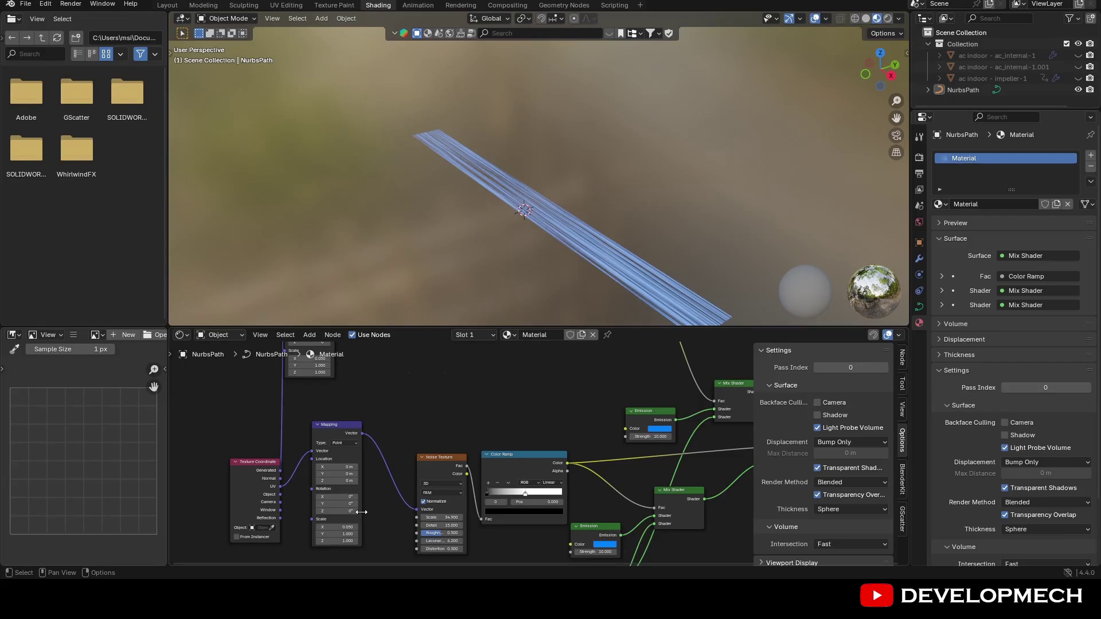
{"action": "left_click_drag", "start_coordinate": [348, 525], "coordinate": [330, 527]}
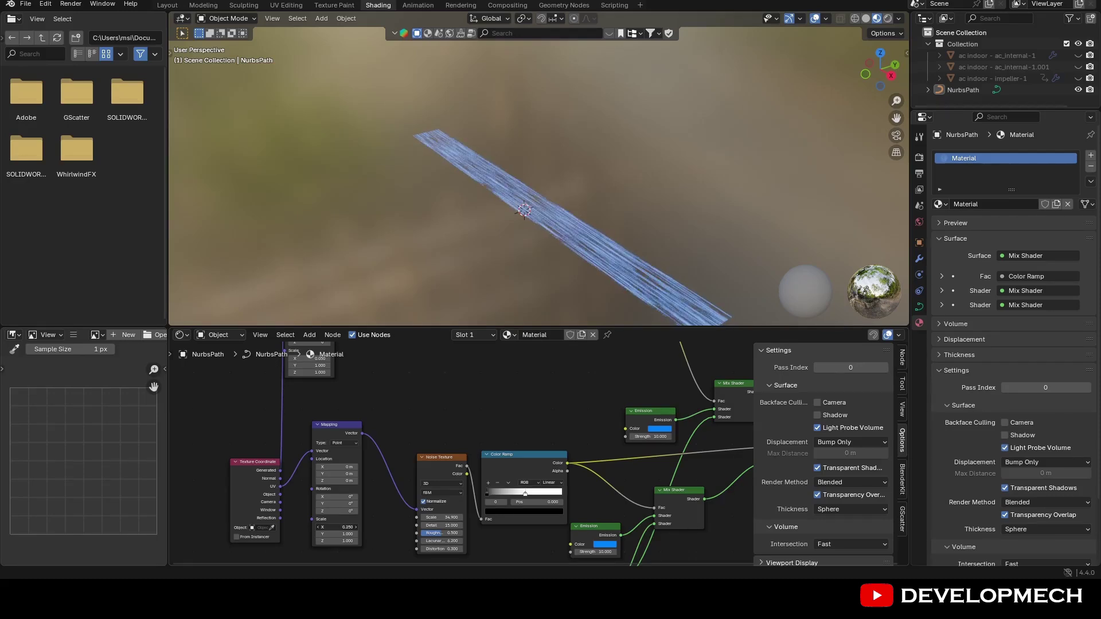
Shift the noise Mapping node's X location to slide the streaks along the strip, and open that value for editing.
{"action": "middle_click_drag", "start_coordinate": [449, 263], "coordinate": [483, 270]}
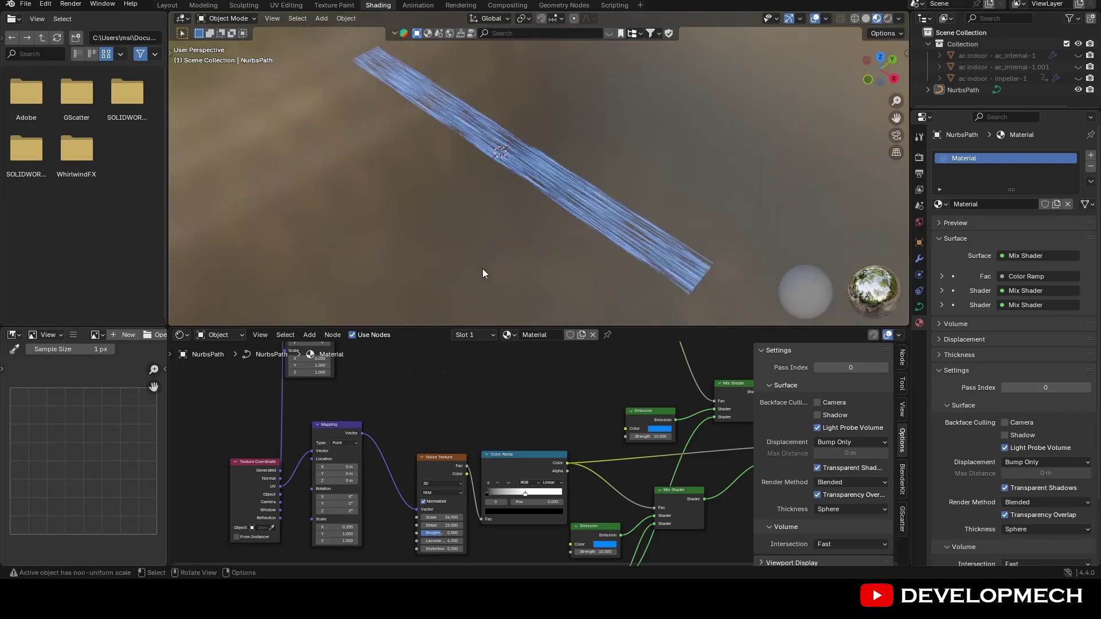
{"action": "scroll", "coordinate": [483, 273], "scroll_direction": "up", "scroll_amount": 2}
{"action": "left_click", "coordinate": [354, 465]}
{"action": "left_click", "coordinate": [376, 456]}
{"action": "left_click_drag", "start_coordinate": [355, 466], "coordinate": [380, 466]}
{"action": "left_click", "coordinate": [354, 465]}
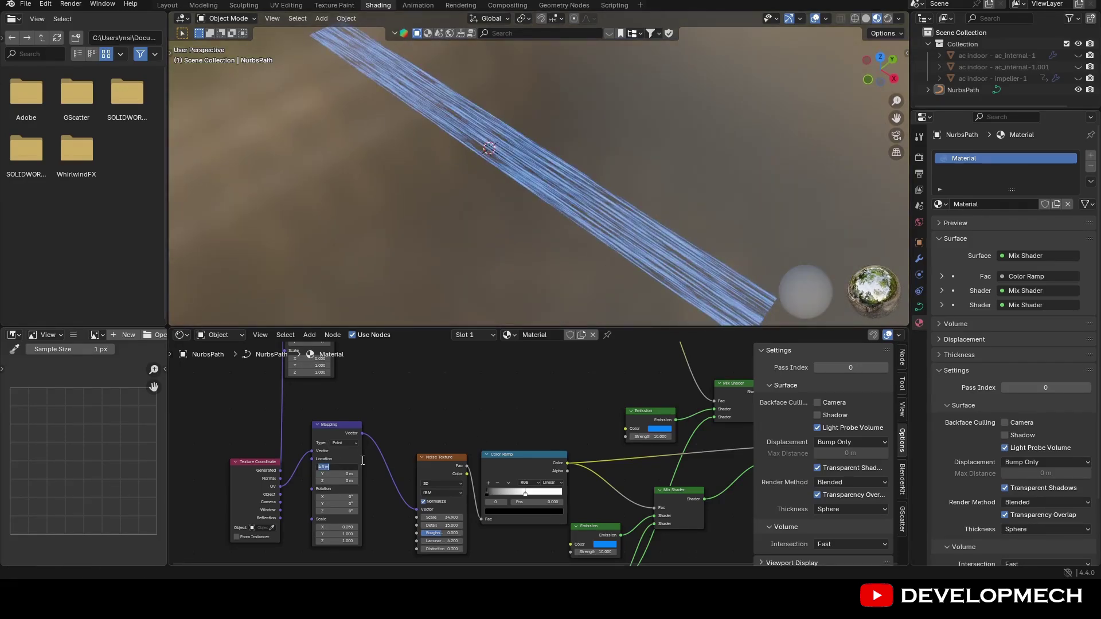